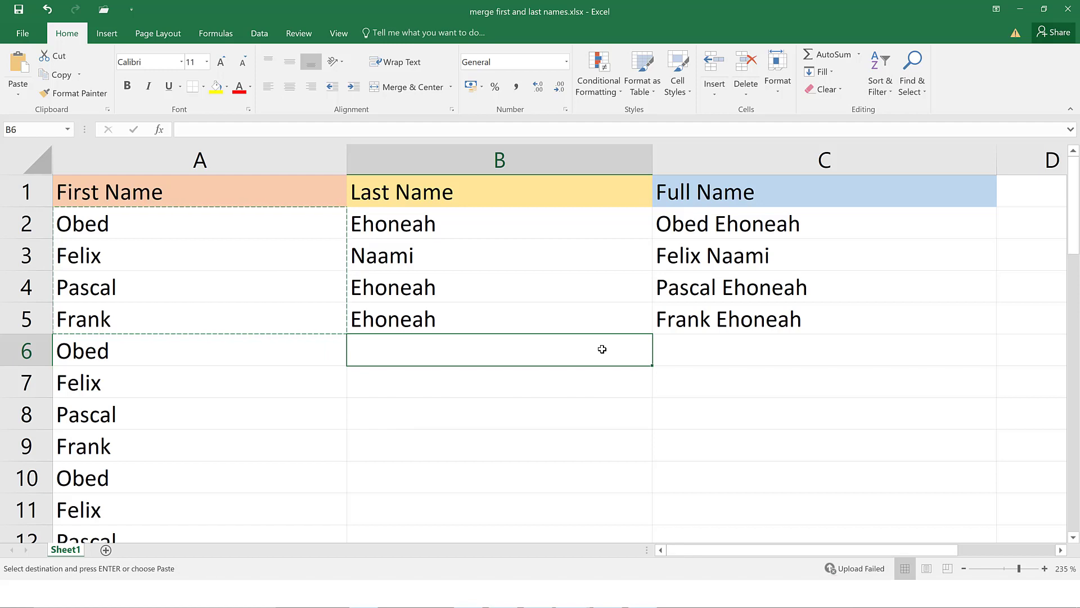
# Switch to the blank Book1 workbook and select cells A2 and A3
pyautogui.hotkey('alt', 'Tab')
pyautogui.press('Tab')
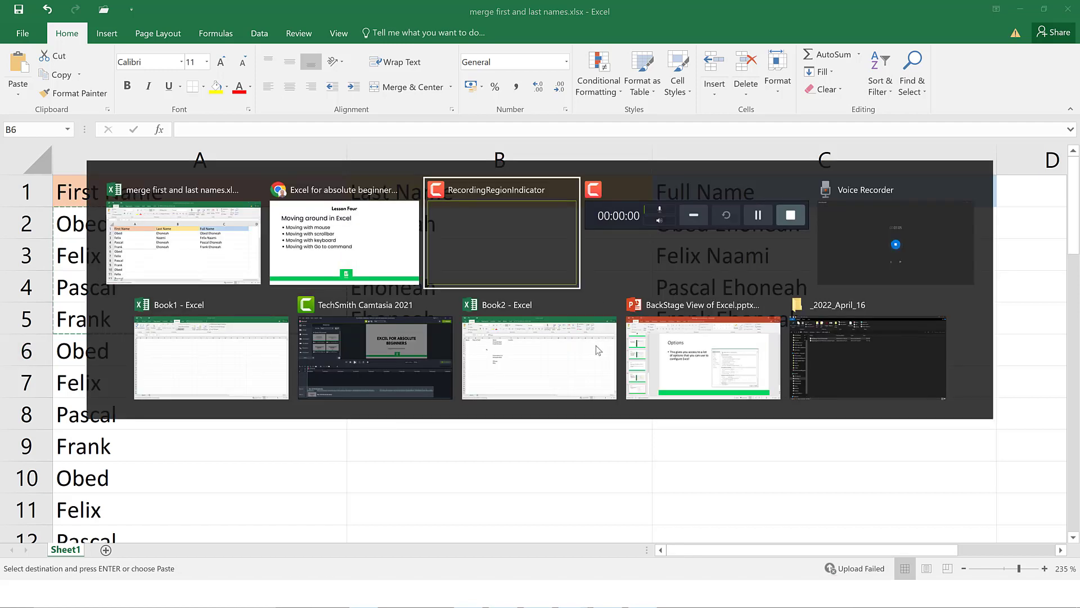
pyautogui.click(232, 345)
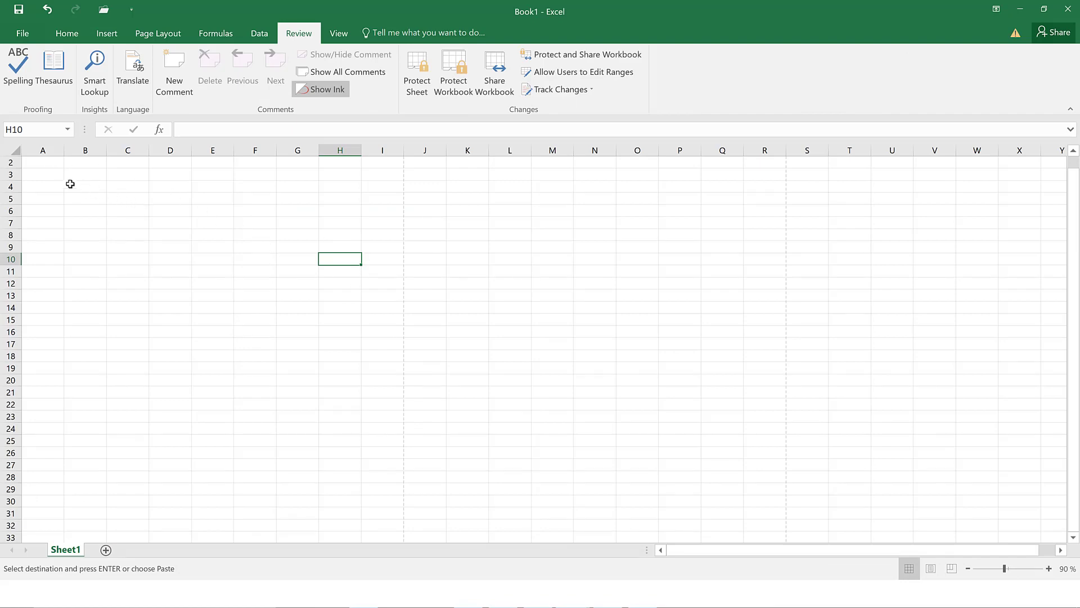
pyautogui.click(44, 163)
pyautogui.click(58, 176)
# Zoom the sheet in from 90% to 150%
pyautogui.hotkey('alt', 'Tab')
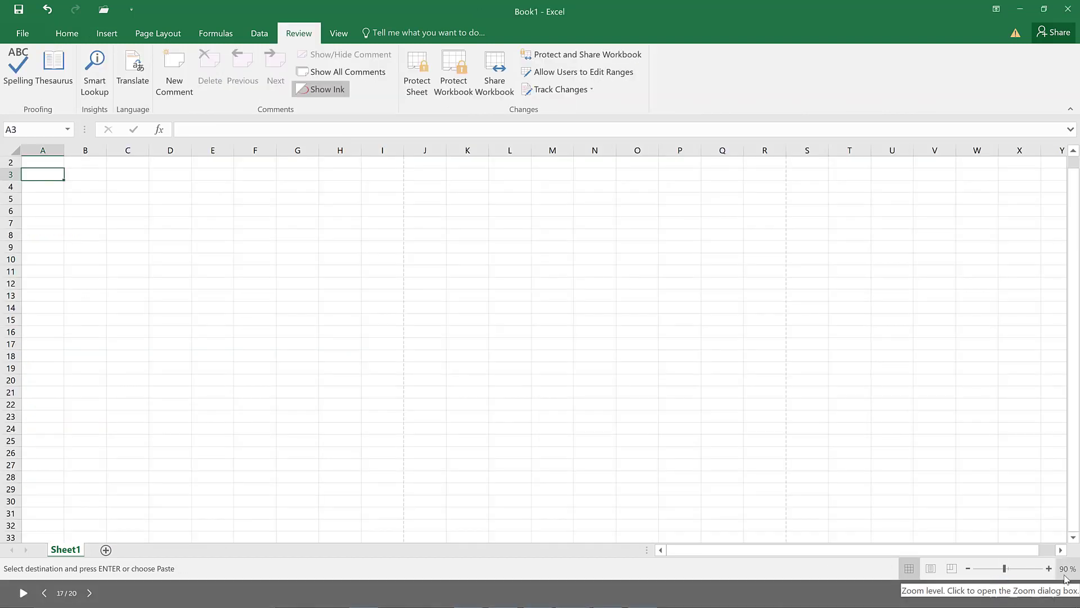
pyautogui.click(1048, 569)
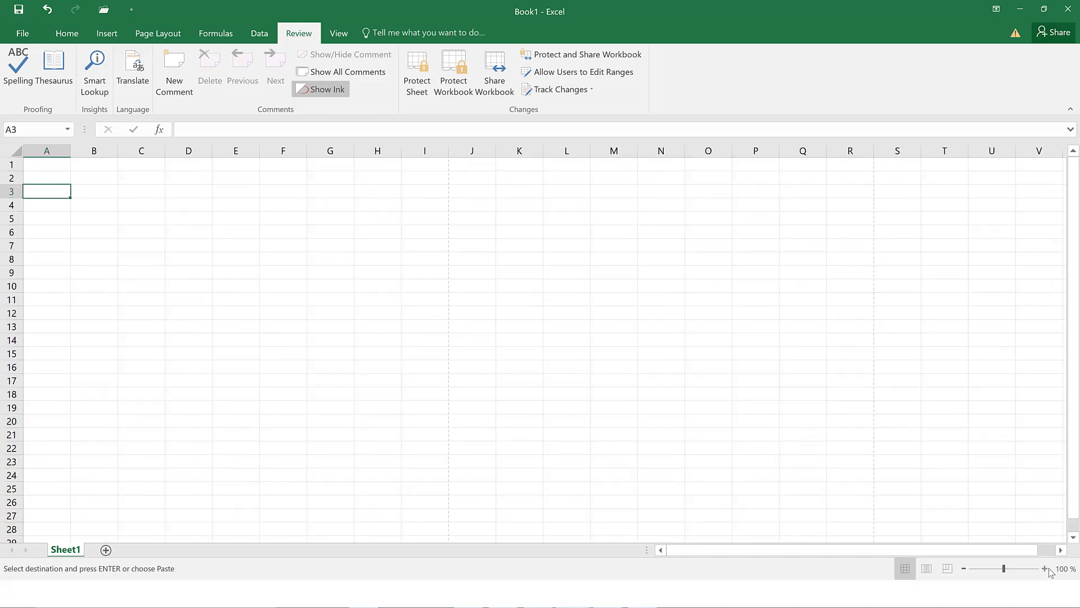
pyautogui.click(1044, 568)
pyautogui.click(1045, 568)
pyautogui.click(1044, 569)
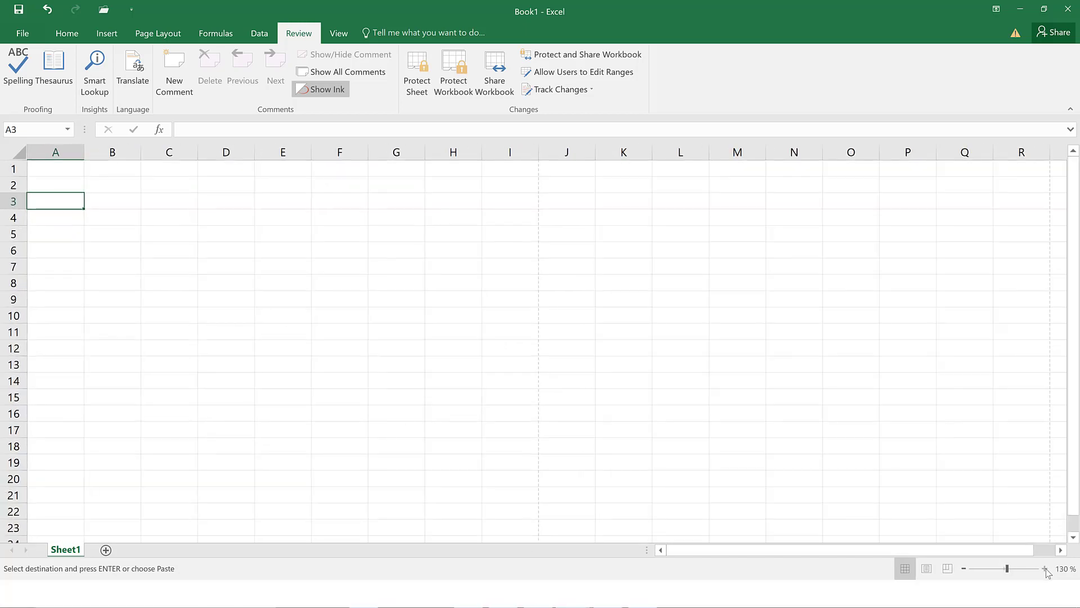
pyautogui.click(1044, 569)
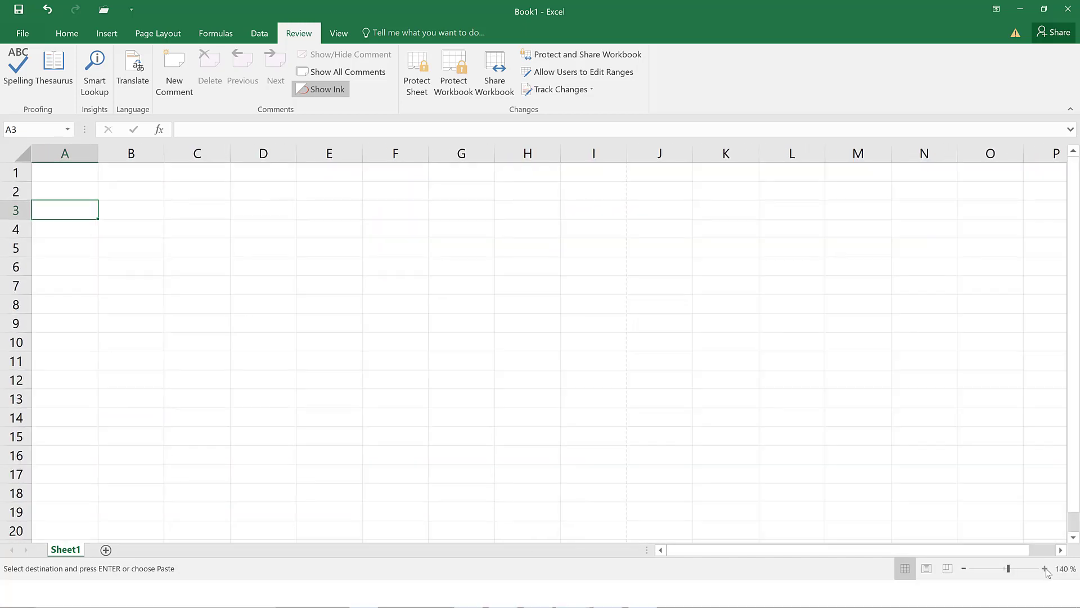
pyautogui.click(1045, 568)
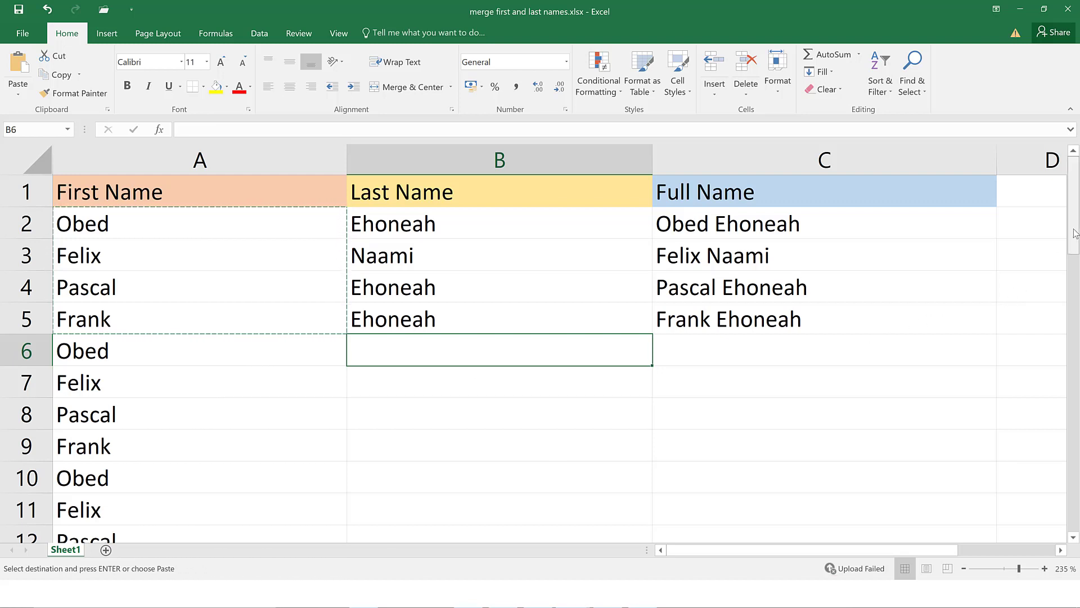
pyautogui.moveTo(1074, 229); pyautogui.dragTo(1074, 233)
pyautogui.scroll(-3, 1074, 251)
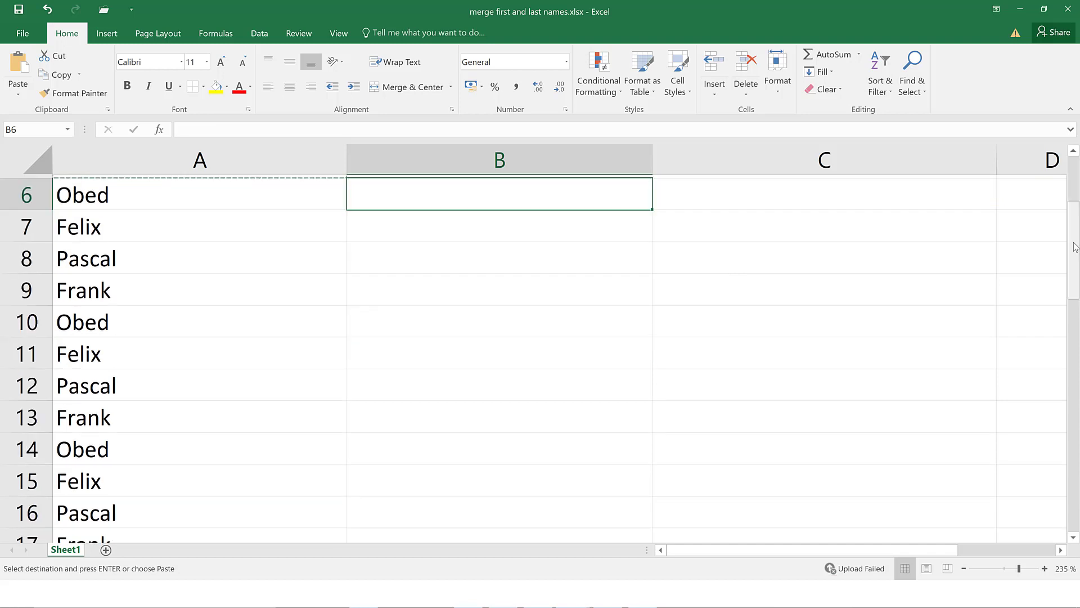
pyautogui.moveTo(1077, 271); pyautogui.dragTo(1078, 331)
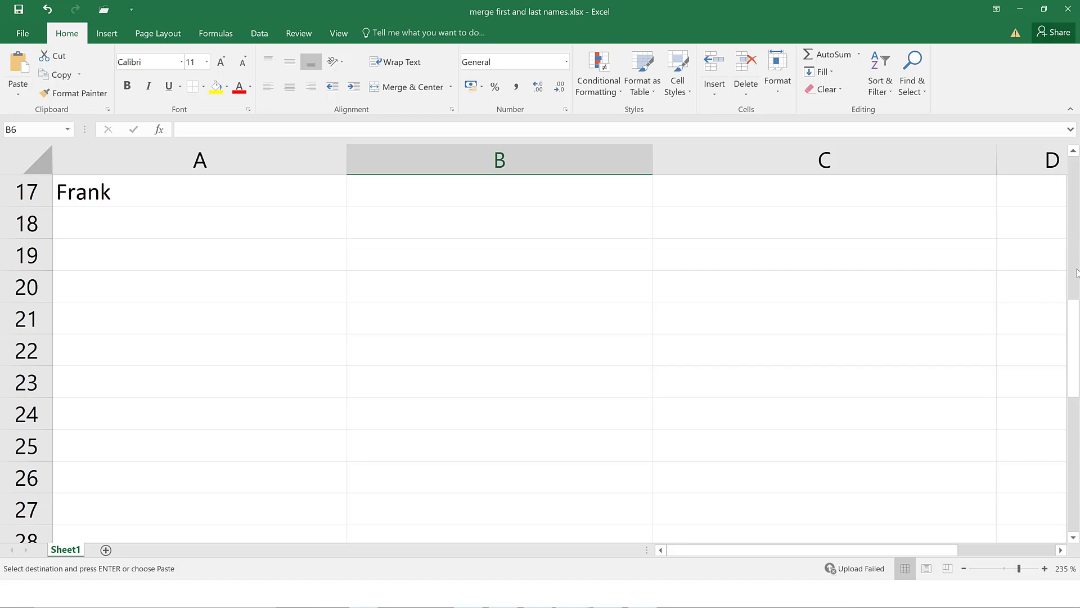
pyautogui.moveTo(1077, 272); pyautogui.dragTo(1073, 178)
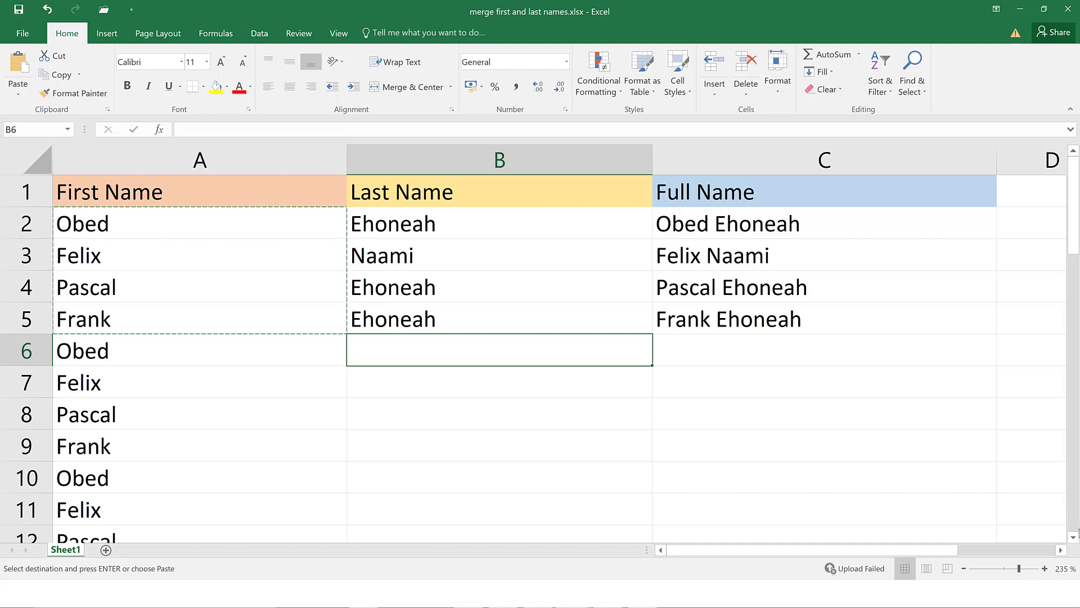
pyautogui.moveTo(1074, 537); pyautogui.dragTo(1074, 537)
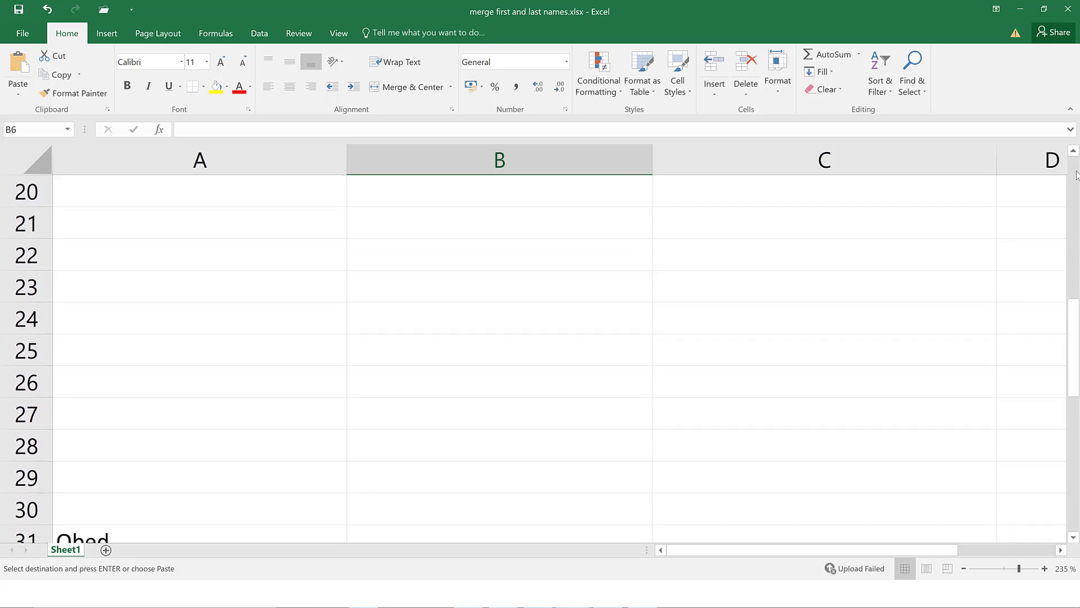
pyautogui.click(1076, 175)
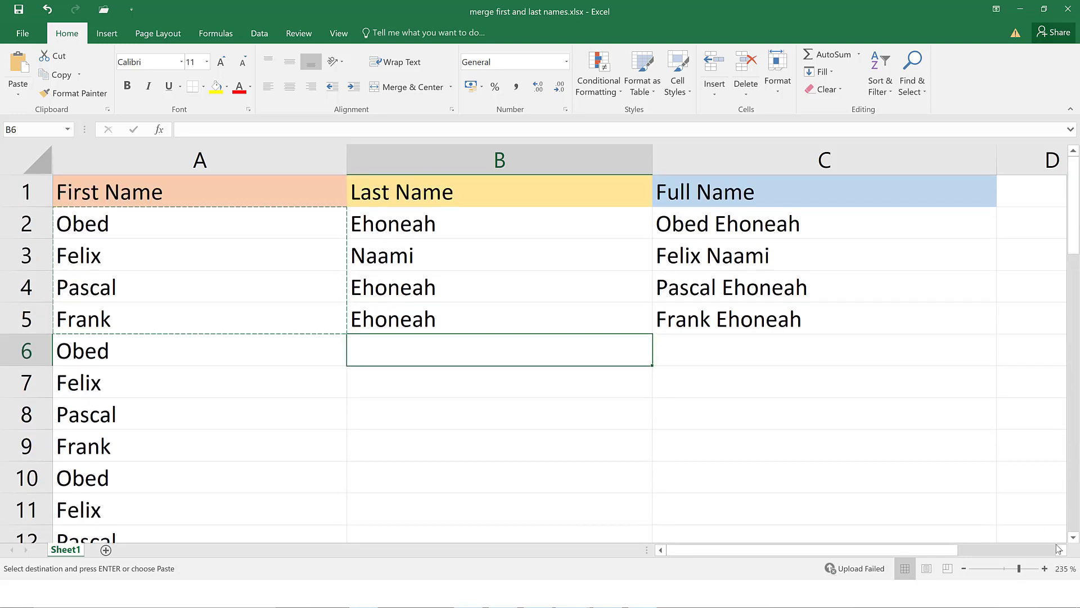
pyautogui.moveTo(1058, 549); pyautogui.dragTo(883, 549)
pyautogui.scroll(-15, 286, 346)
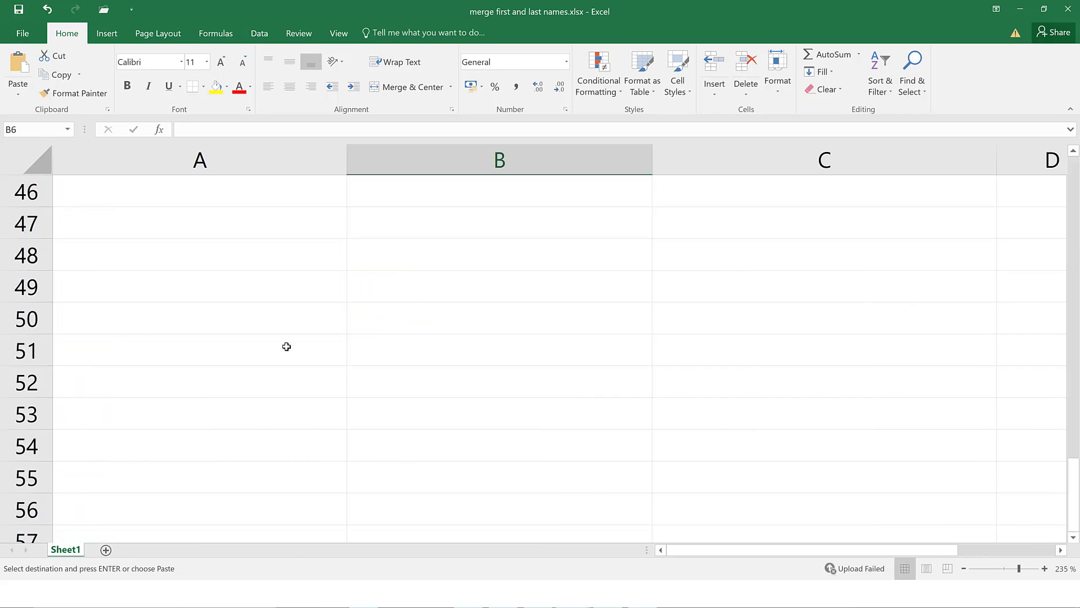
pyautogui.scroll(15, 287, 346)
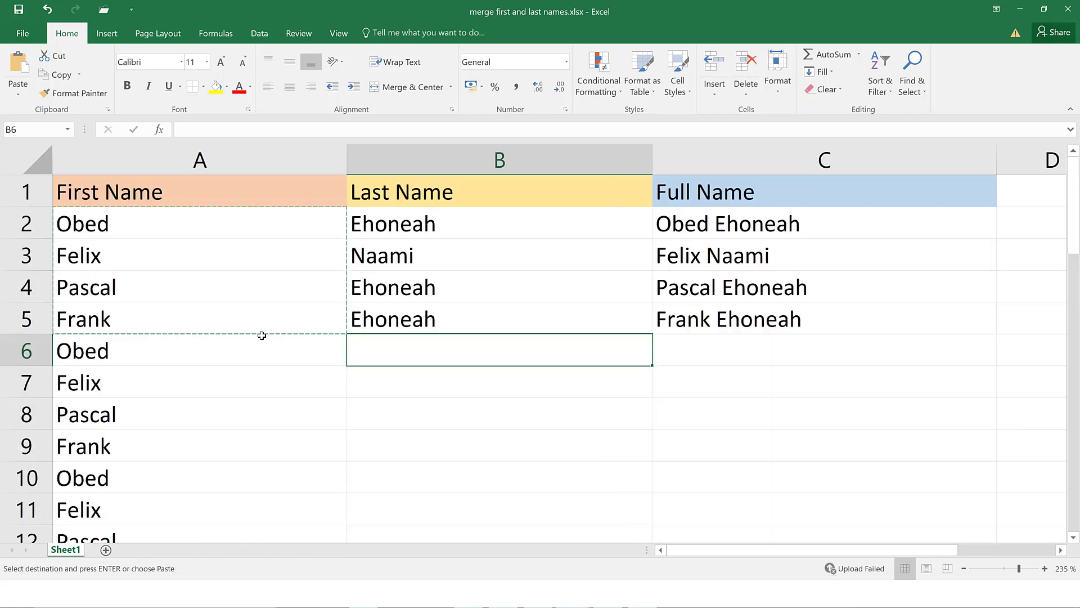
pyautogui.scroll(-10, 265, 333)
pyautogui.scroll(-20, 265, 332)
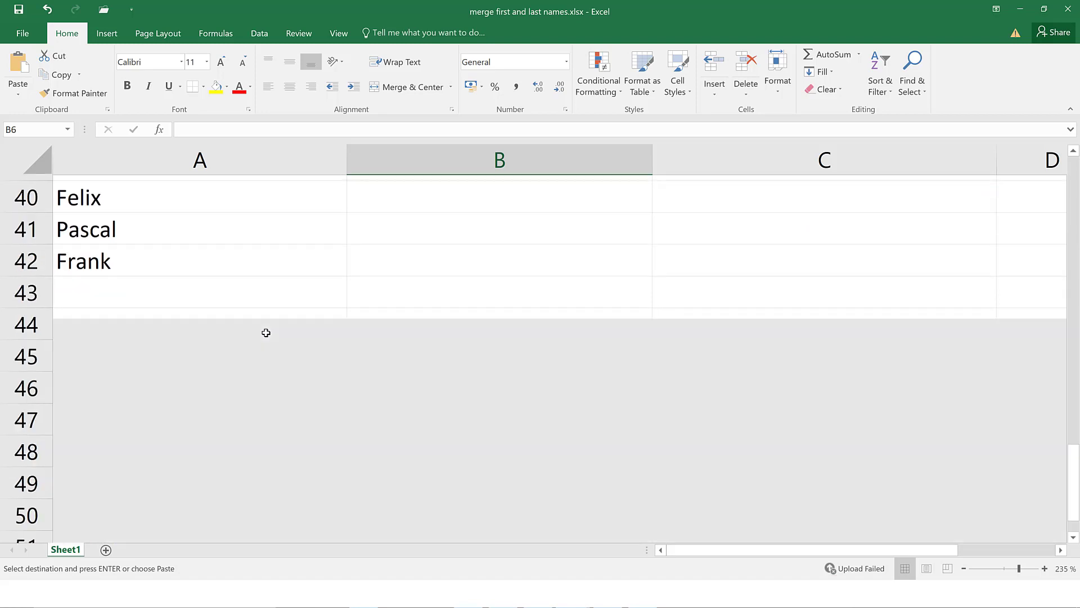
pyautogui.scroll(-10, 267, 332)
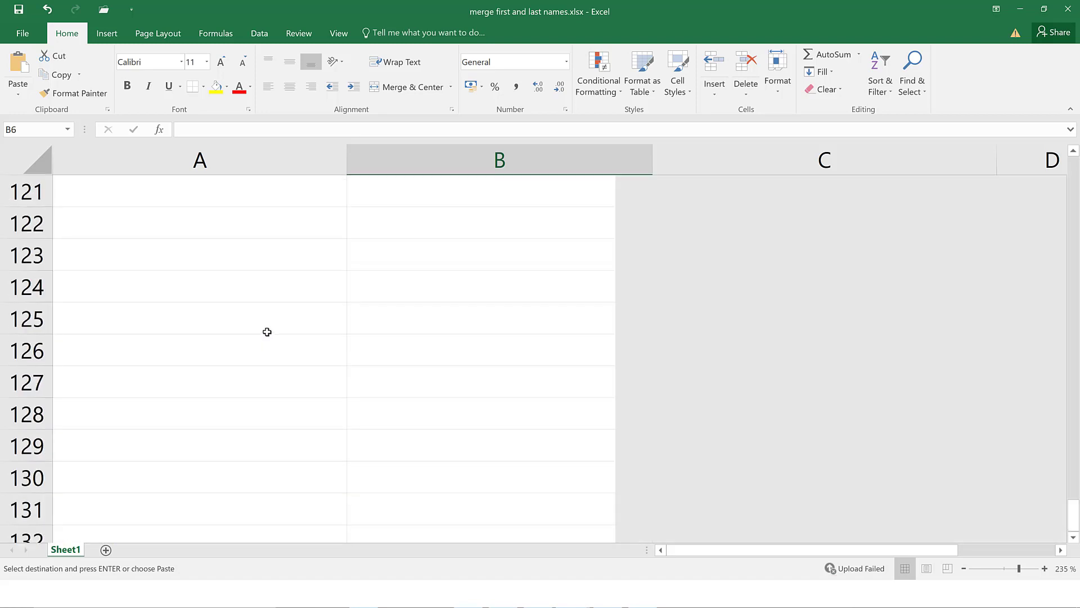
pyautogui.scroll(20, 268, 332)
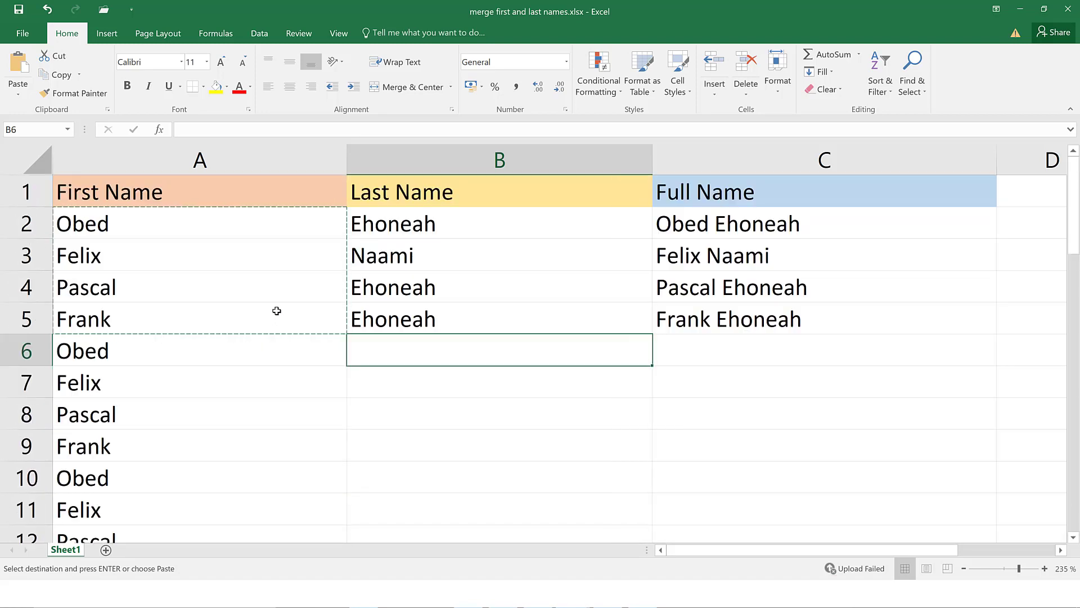
pyautogui.scroll(-15, 277, 310)
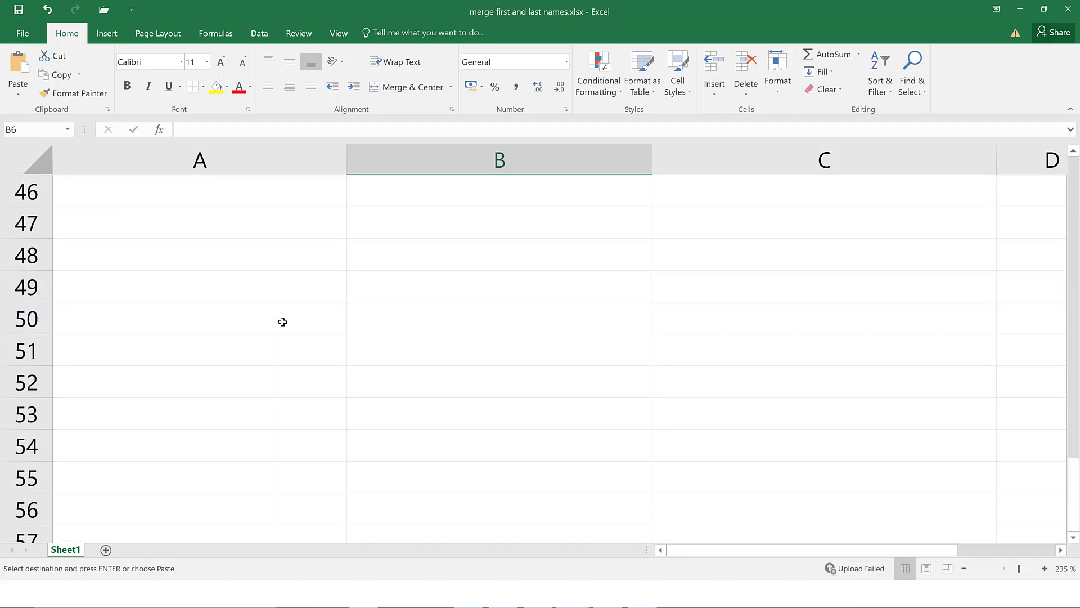
pyautogui.scroll(15, 283, 322)
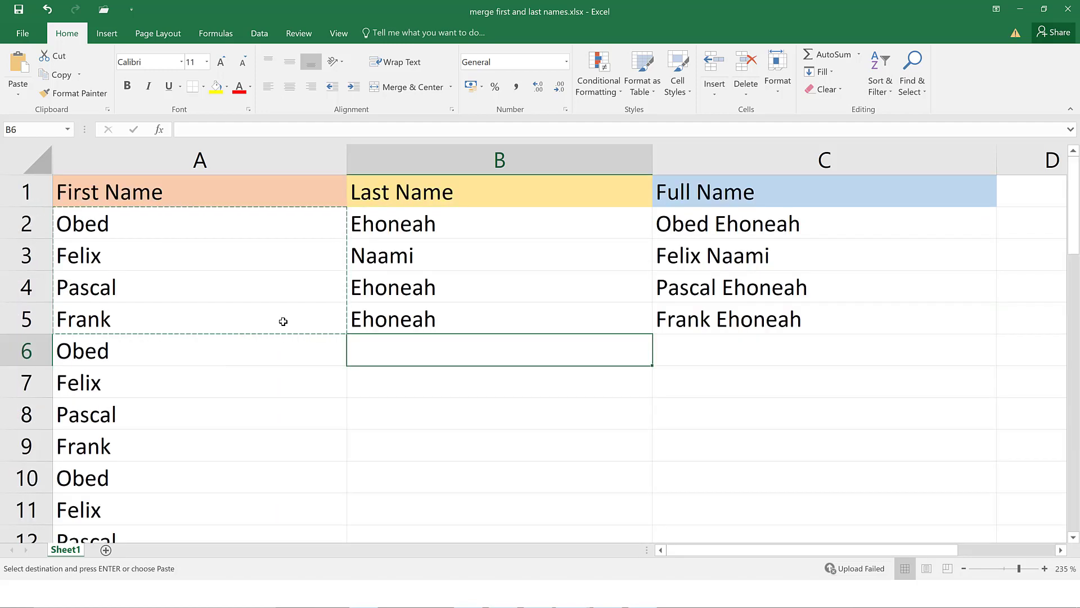
pyautogui.scroll(-15, 283, 321)
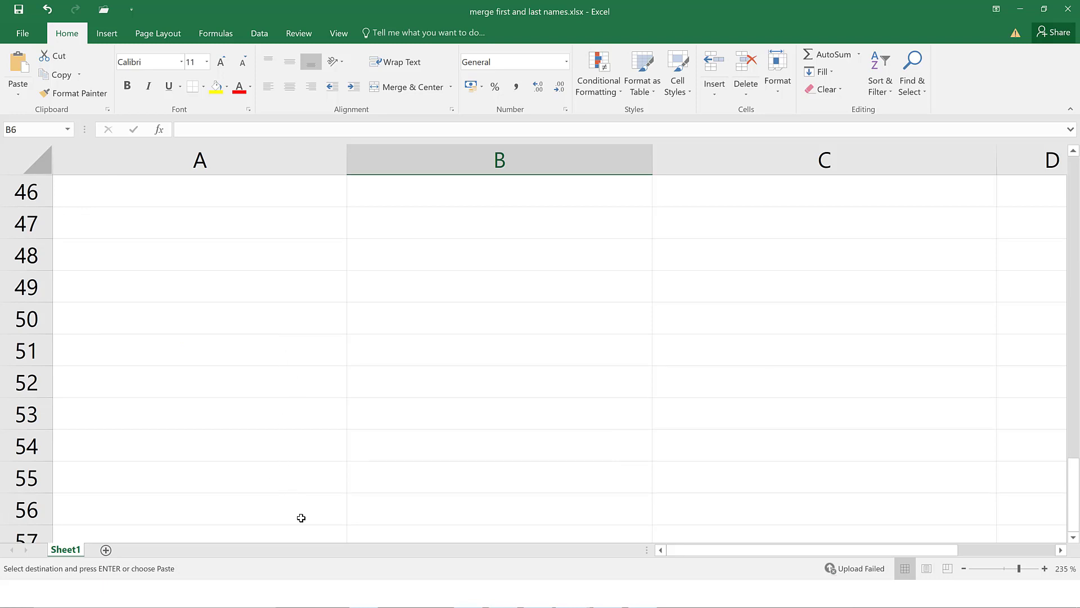
pyautogui.scroll(15, 301, 518)
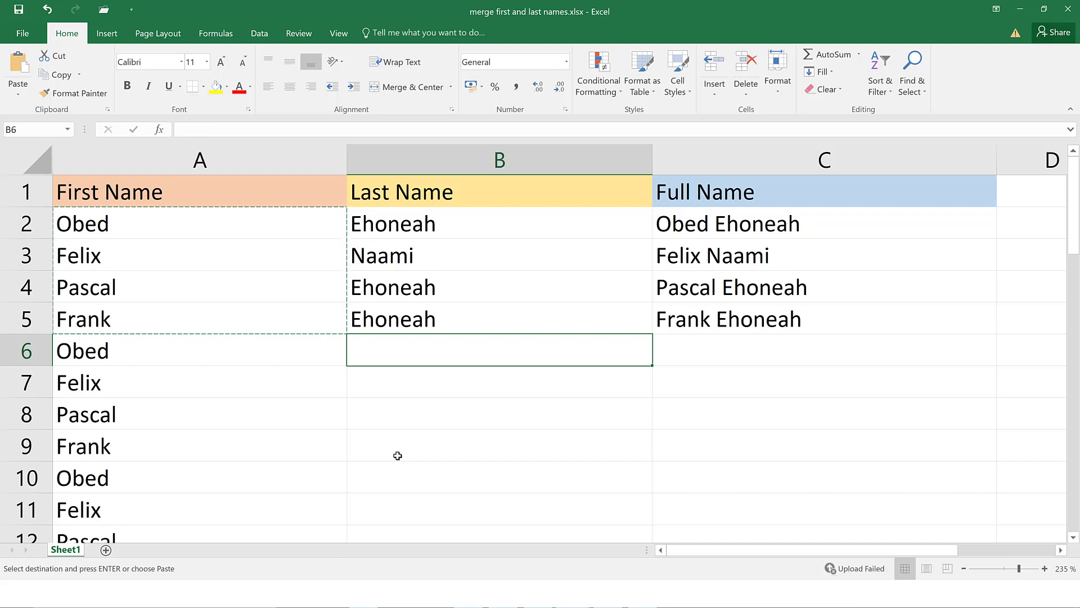
# Move up and down column B of the name table between rows 1 and 13
pyautogui.press('Up')
pyautogui.press('Up')
pyautogui.press('Up')
pyautogui.press('Up')
pyautogui.press('Up')
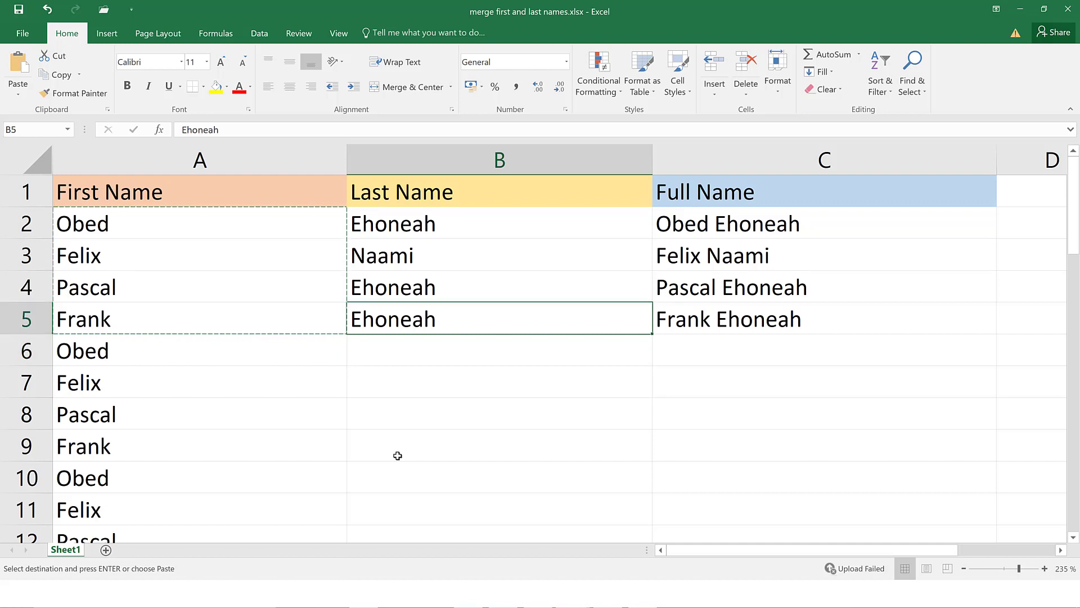
pyautogui.press('Down')
pyautogui.press('Down')
pyautogui.press('Down')
pyautogui.press('Down')
pyautogui.press('Down')
pyautogui.press('Down')
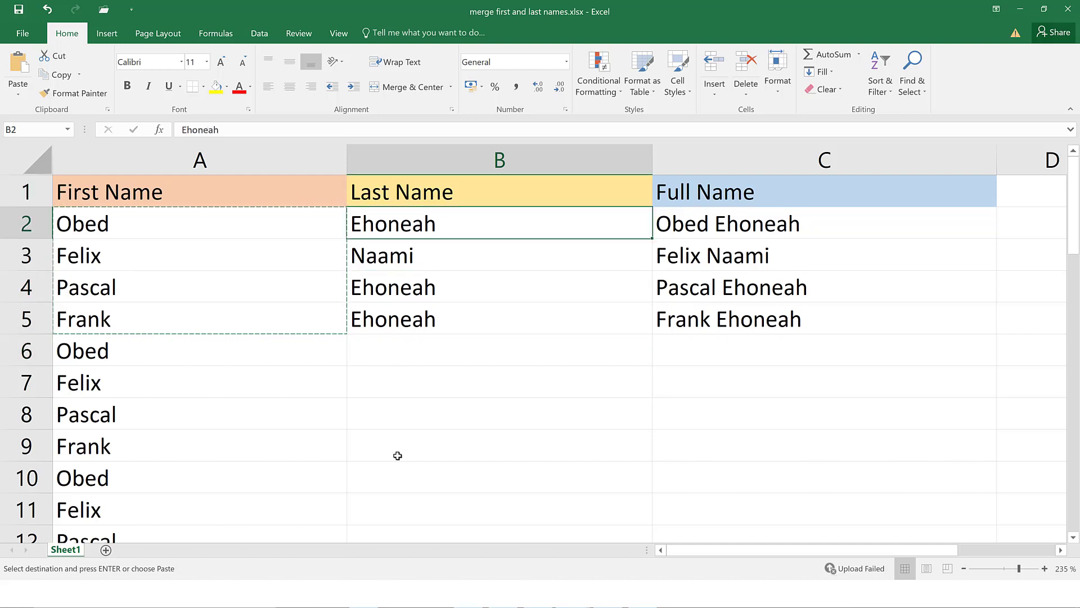
pyautogui.press('Down')
pyautogui.press('Down')
pyautogui.press('Down')
pyautogui.press('Down')
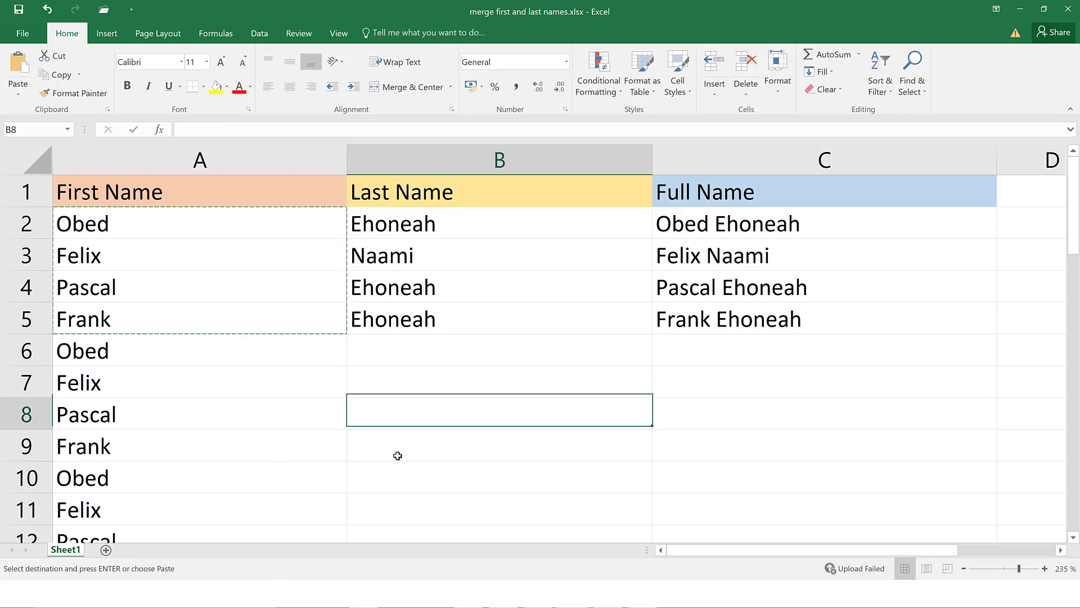
pyautogui.press('Down')
pyautogui.press('Down')
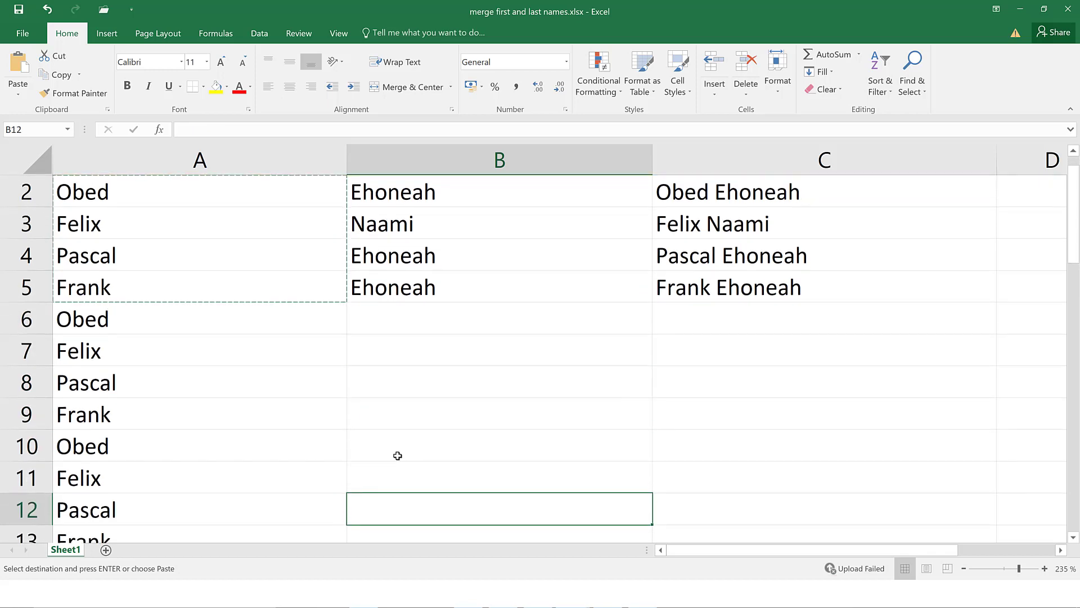
pyautogui.press('Up')
pyautogui.press('Up')
pyautogui.press('Up')
pyautogui.press('Up')
pyautogui.press('Up')
pyautogui.press('Up')
pyautogui.press('Up')
pyautogui.press('Up')
pyautogui.press('Up')
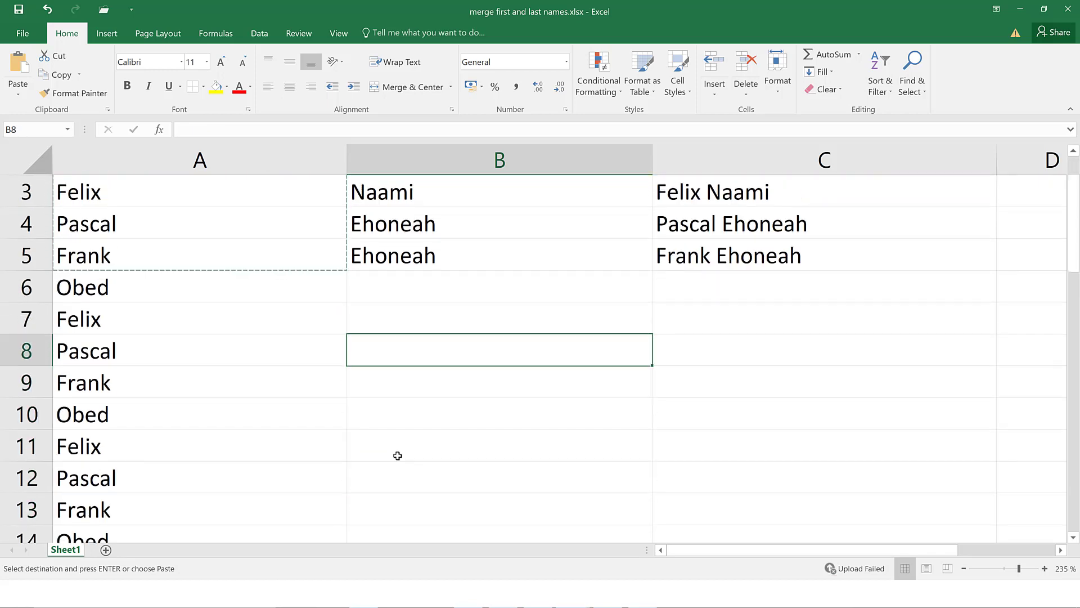
pyautogui.press('Up')
pyautogui.press('Up')
pyautogui.press('Up')
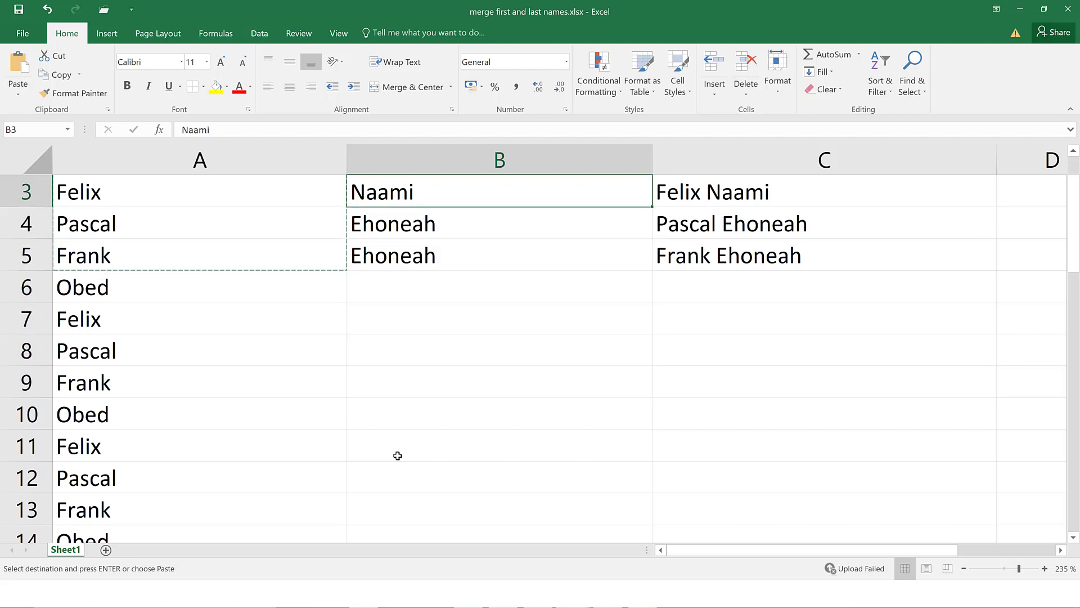
pyautogui.press('Down')
pyautogui.press('Down')
pyautogui.press('Down')
pyautogui.press('Down')
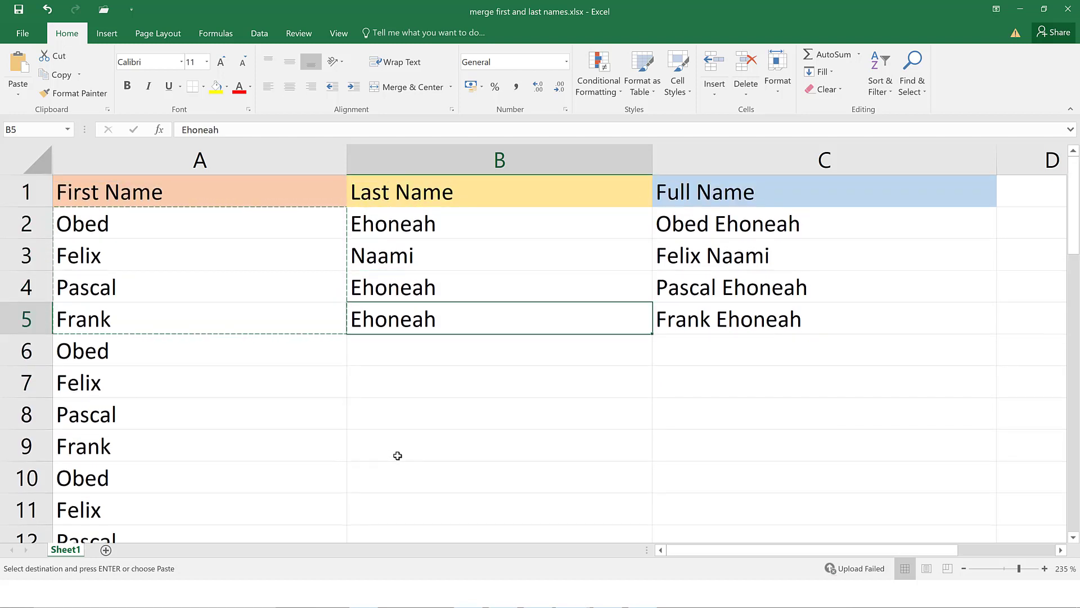
pyautogui.press('Down')
pyautogui.press('Down')
pyautogui.press('Down')
pyautogui.press('Down')
pyautogui.press('Down')
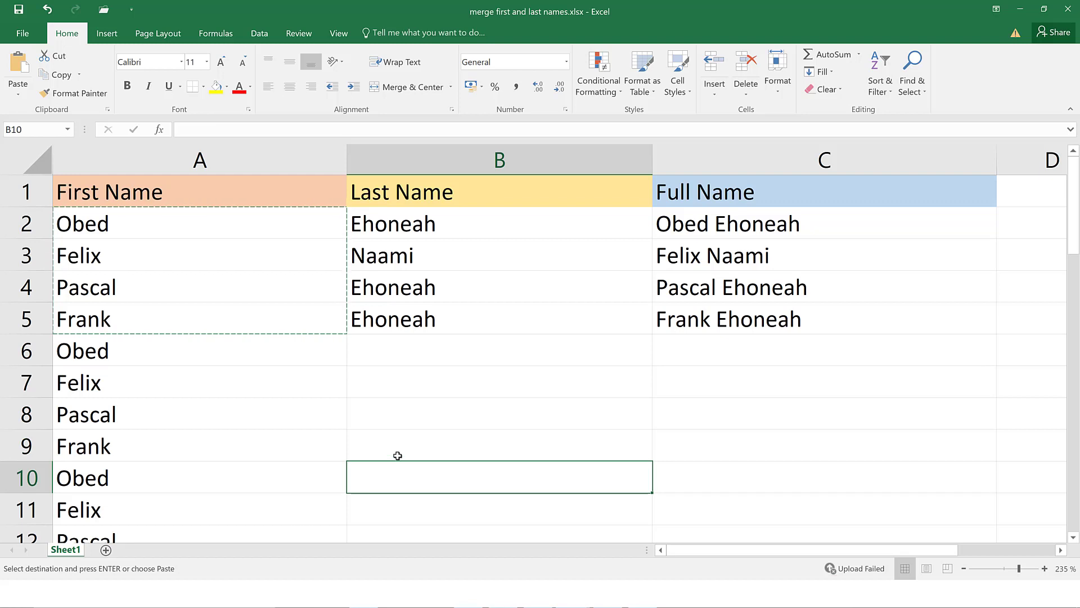
pyautogui.press('Down')
# Step across columns A to D around rows 5–11, then cancel the pending copy marquee
pyautogui.press('Left')
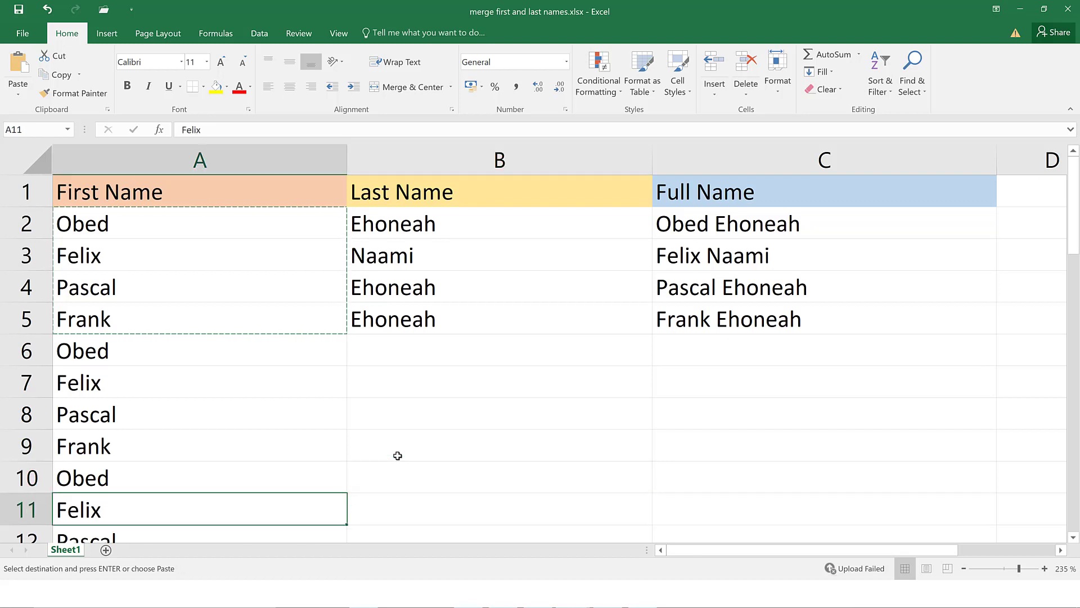
pyautogui.press('Up')
pyautogui.press('Up')
pyautogui.press('Up')
pyautogui.press('Up')
pyautogui.press('Up')
pyautogui.press('Up')
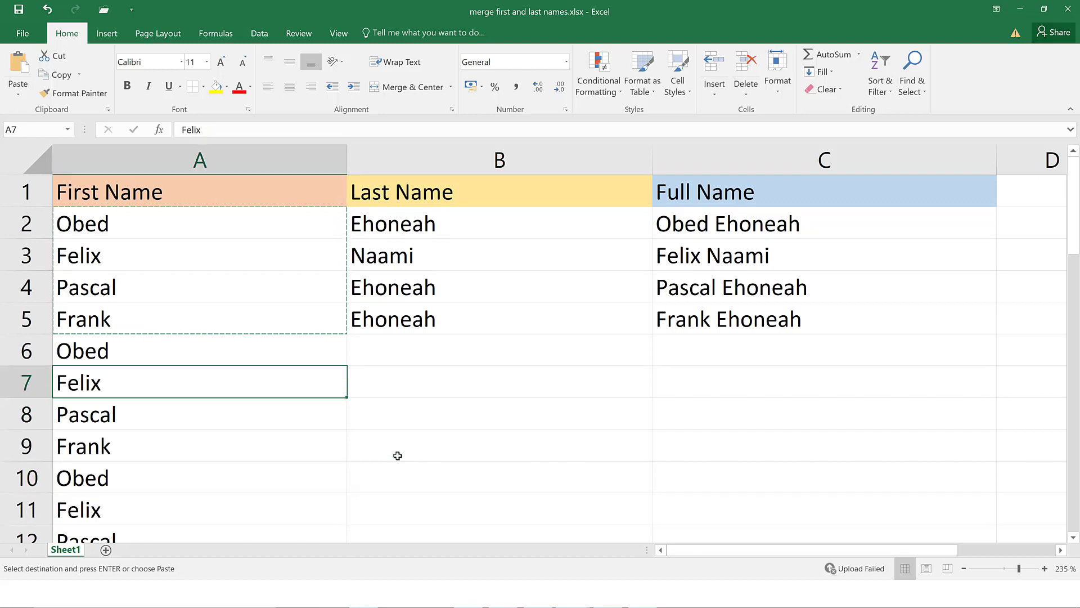
pyautogui.press('Right')
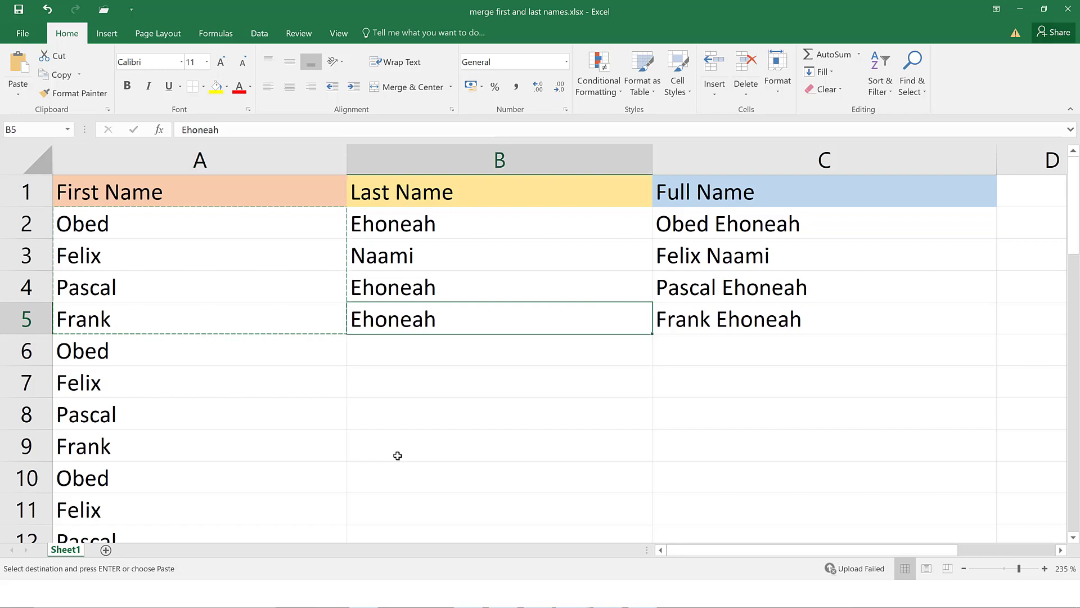
pyautogui.press('Right')
pyautogui.press('Right')
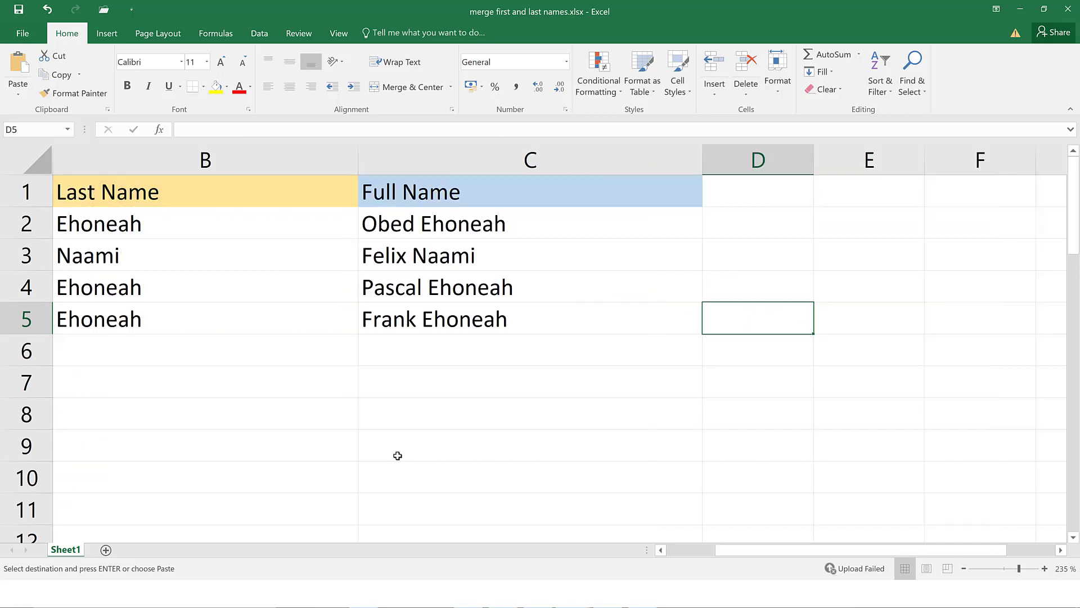
pyautogui.press('Left')
pyautogui.press('Down')
pyautogui.press('Up')
pyautogui.press('Down')
pyautogui.press('Down')
pyautogui.press('Down')
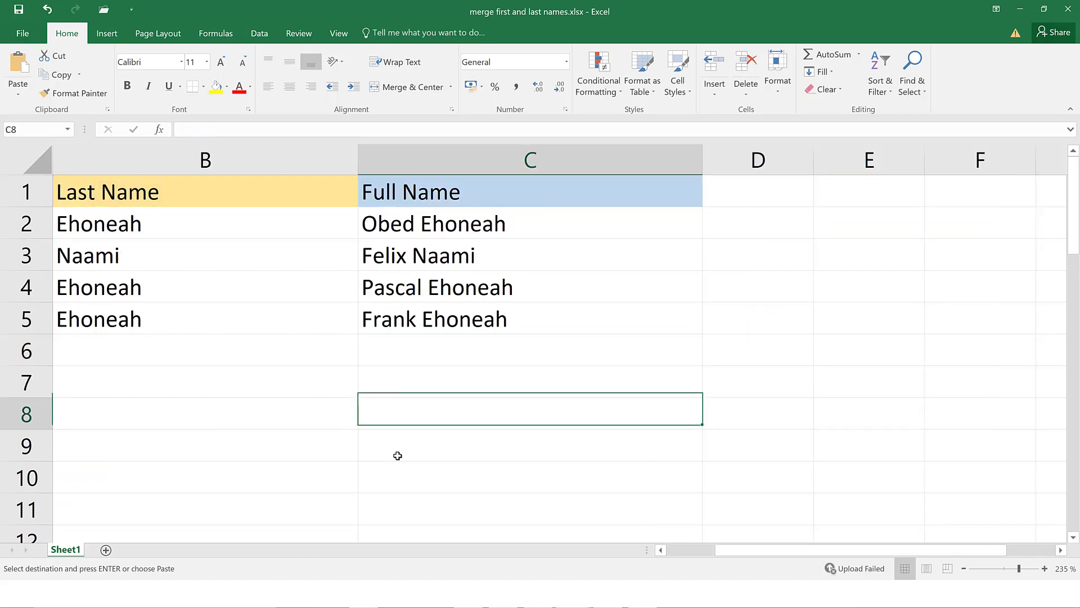
pyautogui.press('Down')
pyautogui.press('Left')
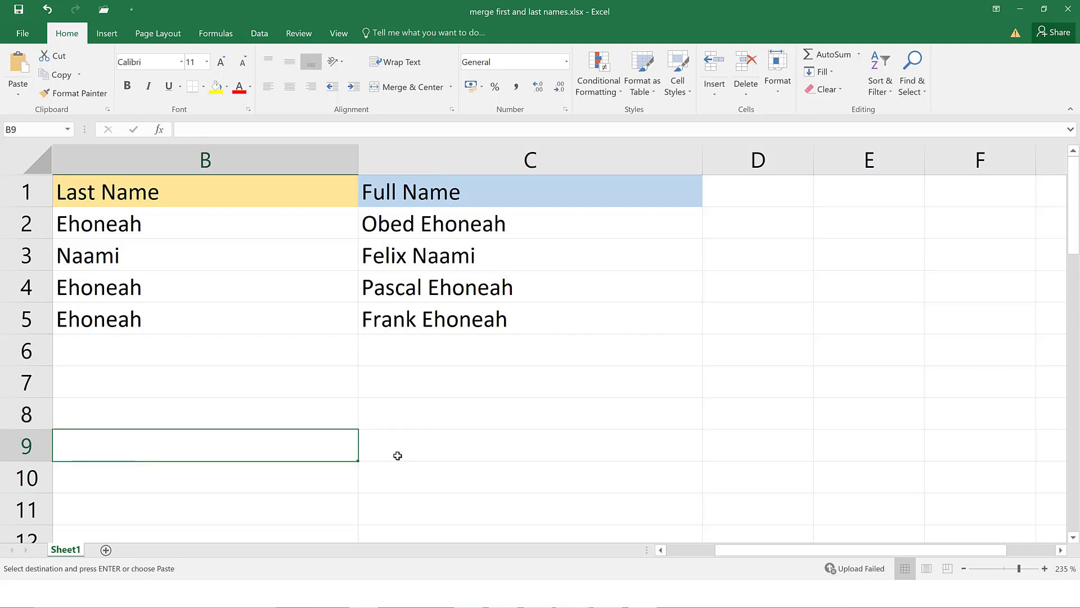
pyautogui.press('Left')
pyautogui.press('Escape')
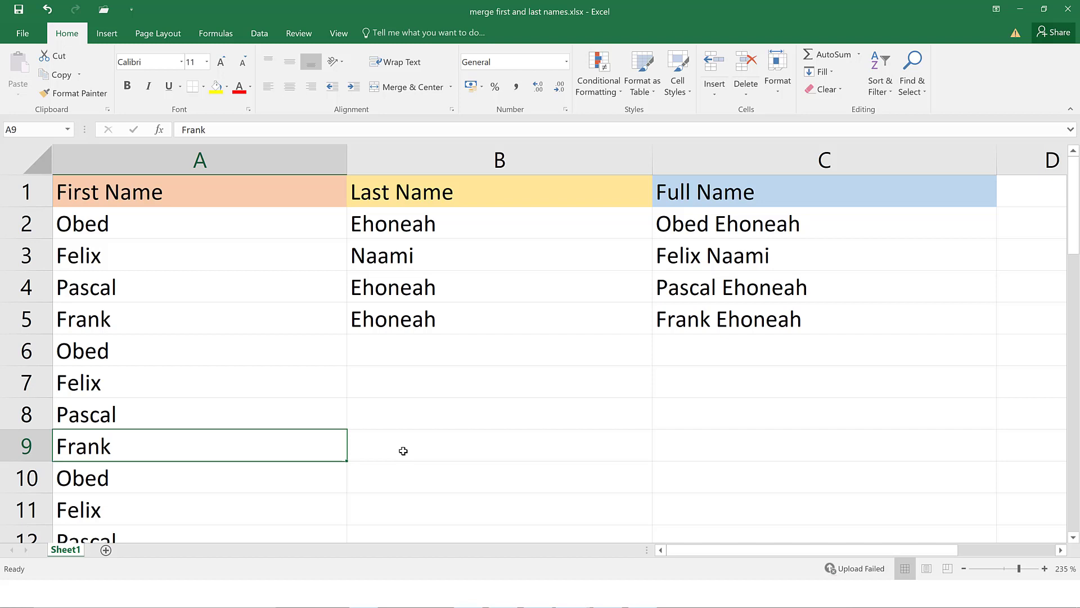
pyautogui.press('pagedown')
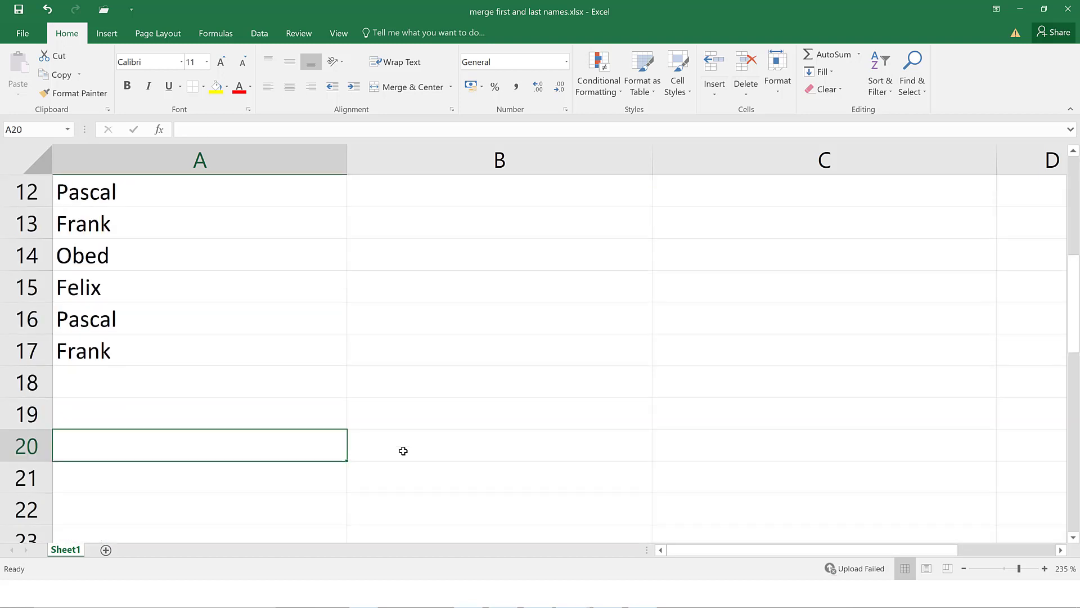
pyautogui.press('End')
pyautogui.press('Home')
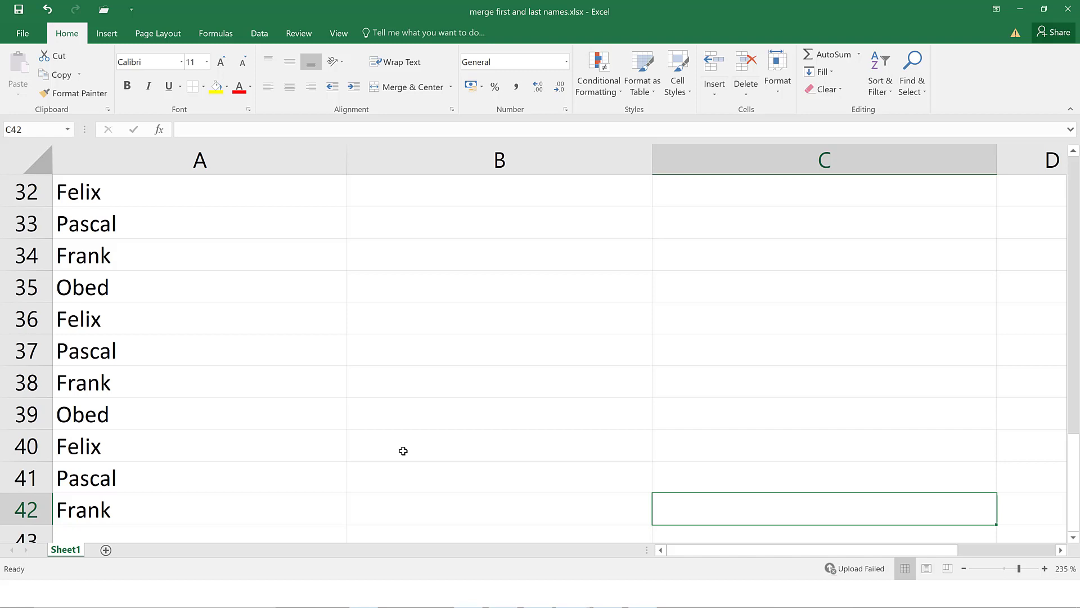
pyautogui.hotkey('ctrl', 'Down')
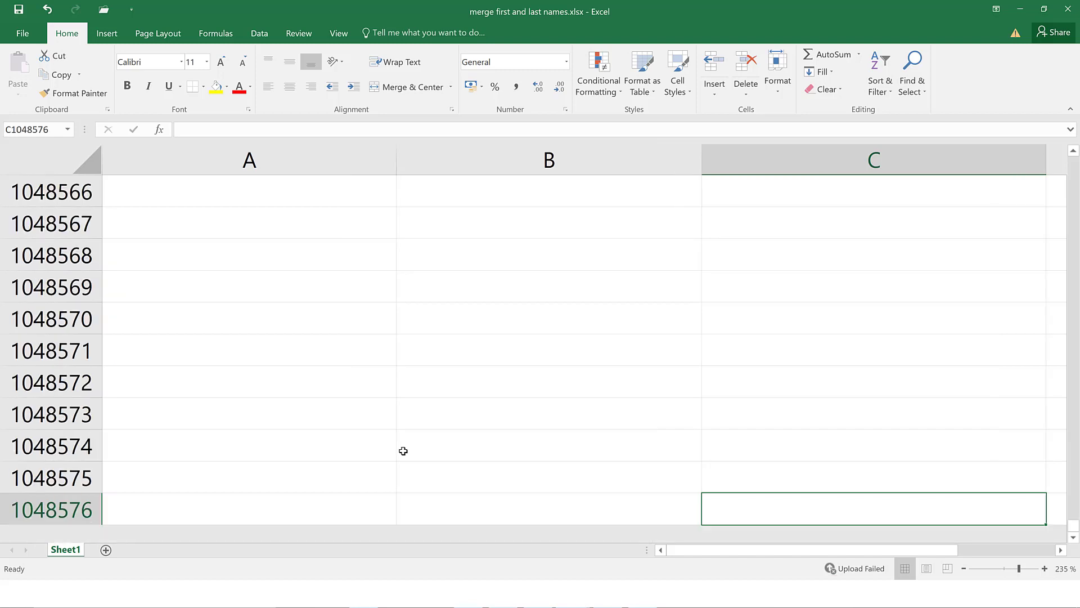
pyautogui.hotkey('ctrl', 'Up')
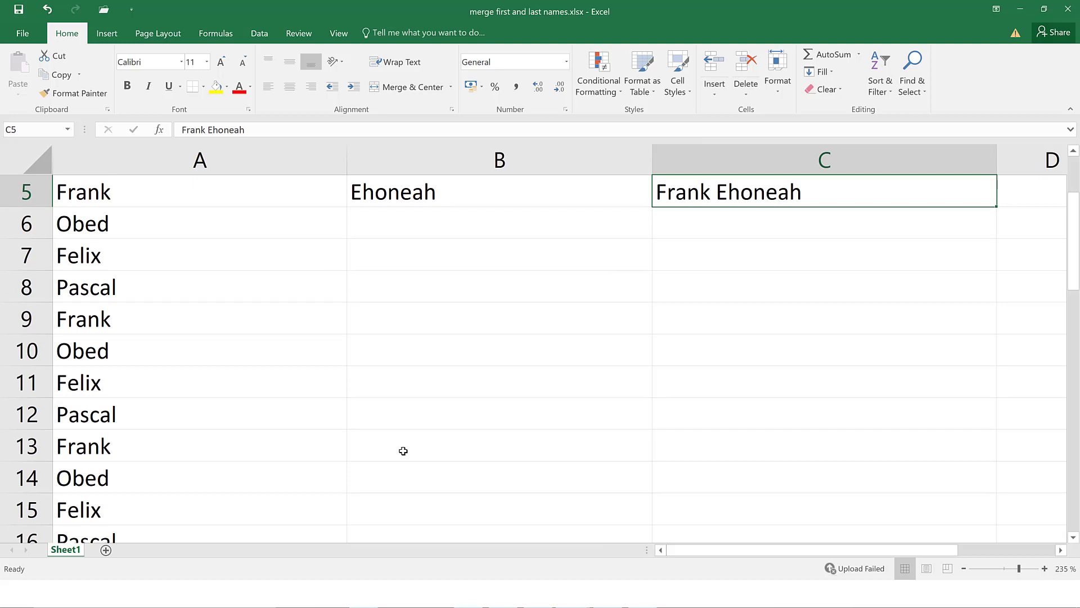
pyautogui.hotkey('ctrl', 'Left')
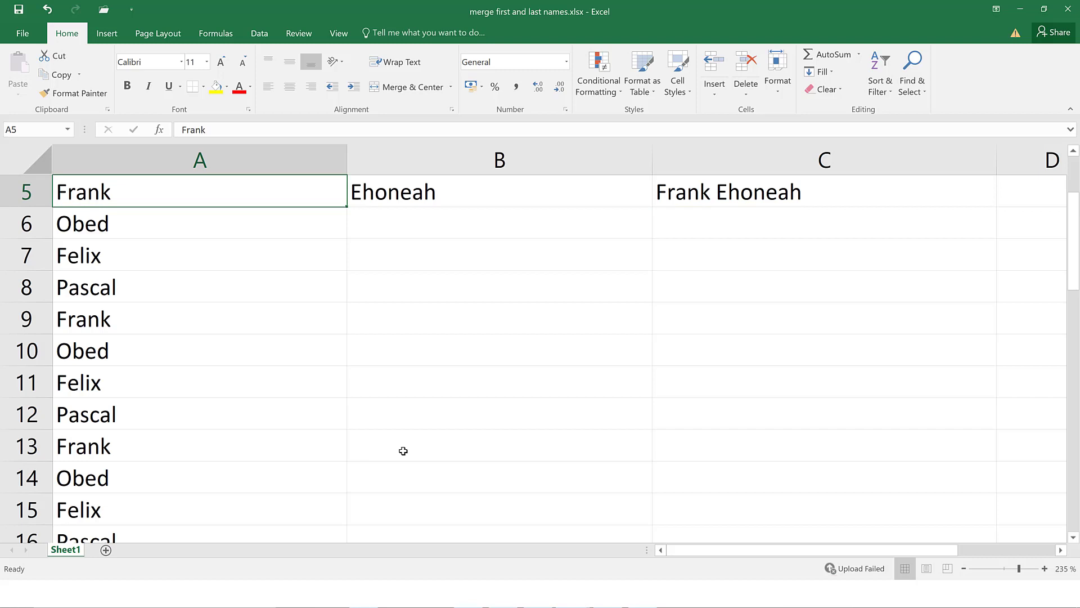
pyautogui.hotkey('ctrl', 'Right')
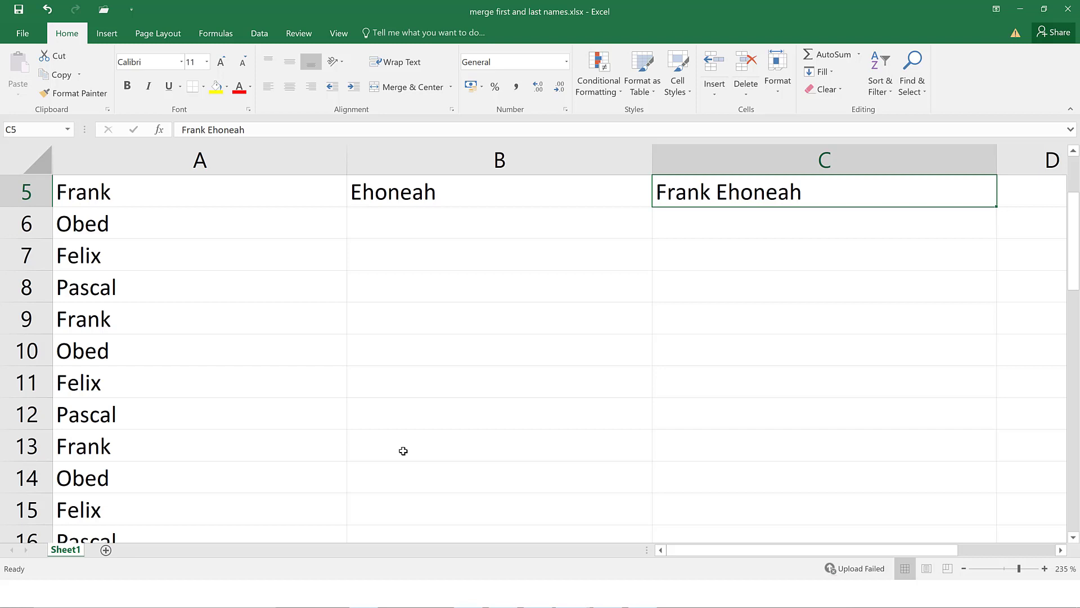
pyautogui.hotkey('ctrl', 'End')
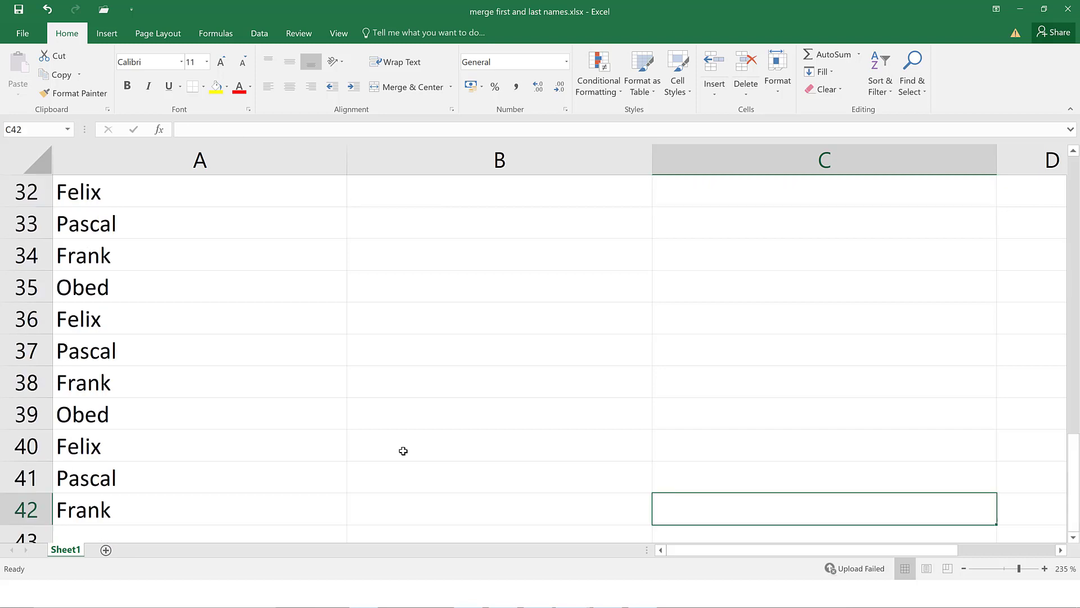
pyautogui.hotkey('ctrl', 'Home')
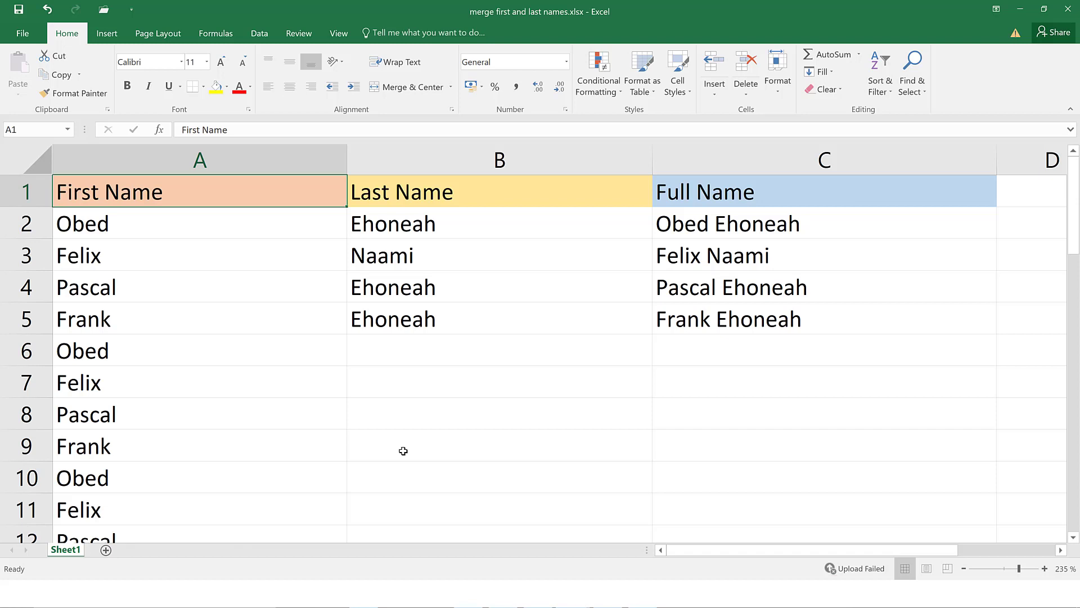
# Scroll down and right to the empty cell D221 and select it
pyautogui.scroll(-20, 403, 450)
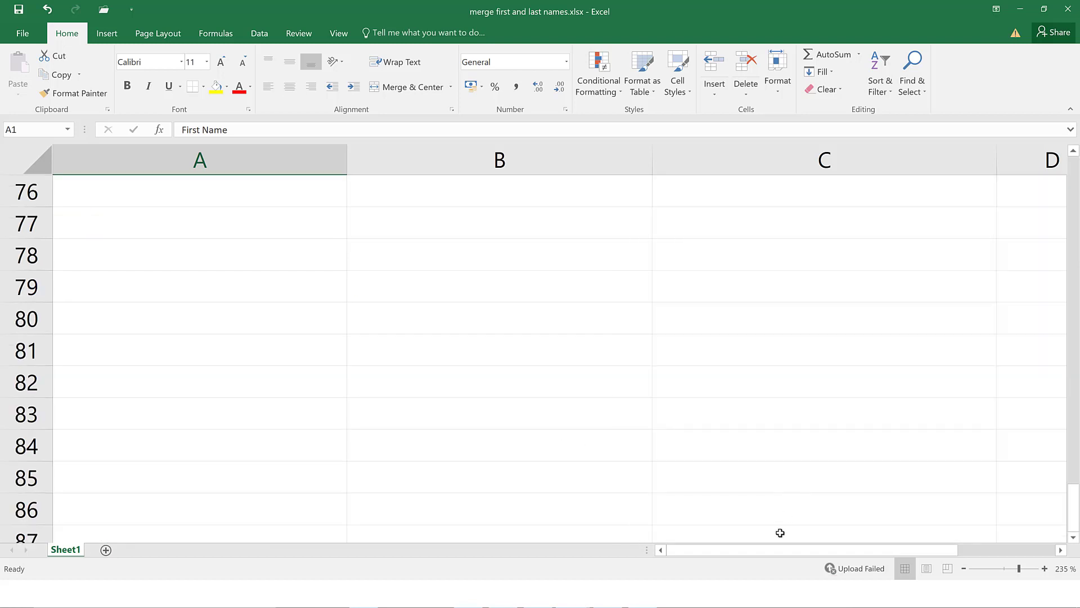
pyautogui.moveTo(780, 551); pyautogui.dragTo(828, 549)
pyautogui.scroll(-15, 762, 516)
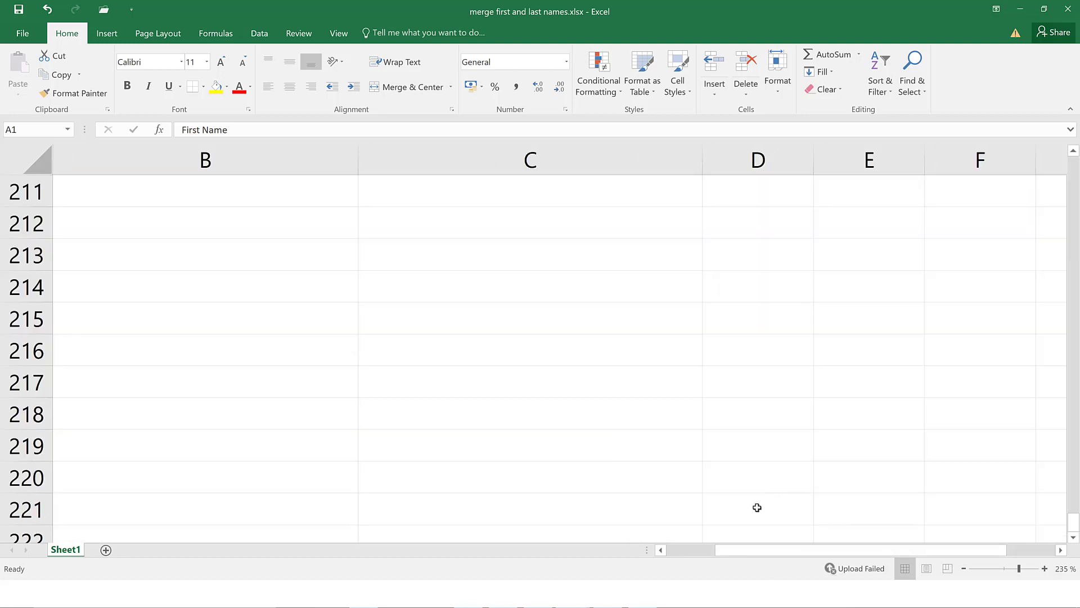
pyautogui.click(758, 509)
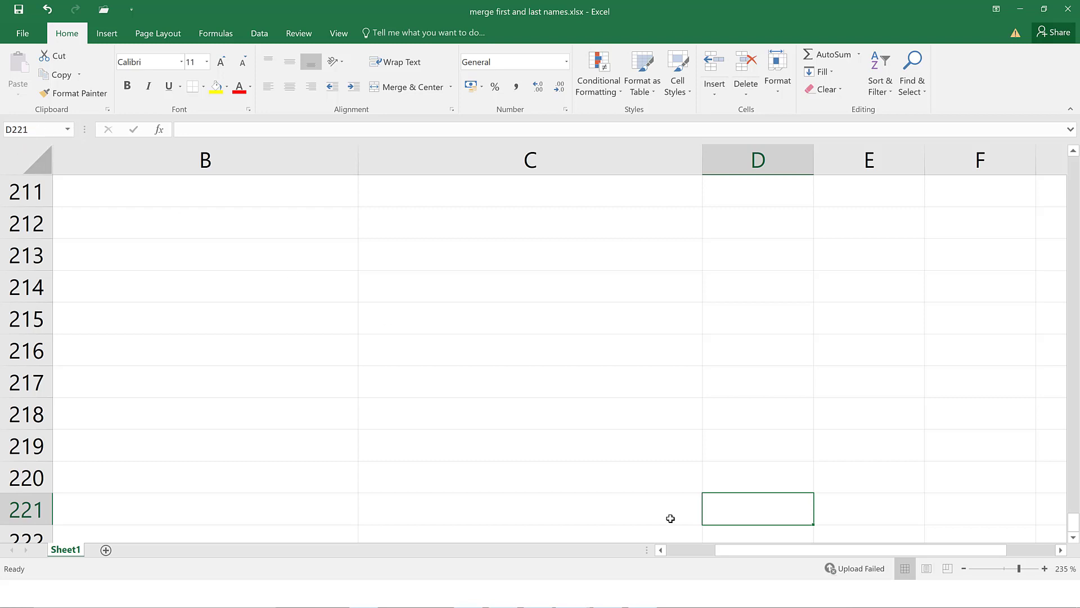
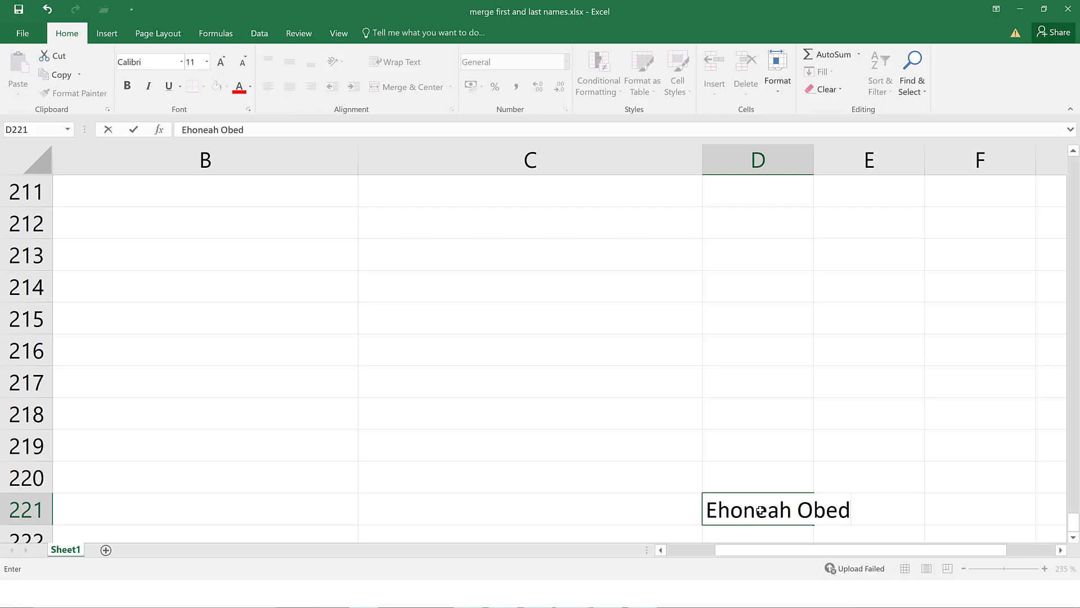
# Type a person's full name into D221, then confirm it by selecting C7 at the top
pyautogui.click(775, 432)
pyautogui.scroll(20, 775, 432)
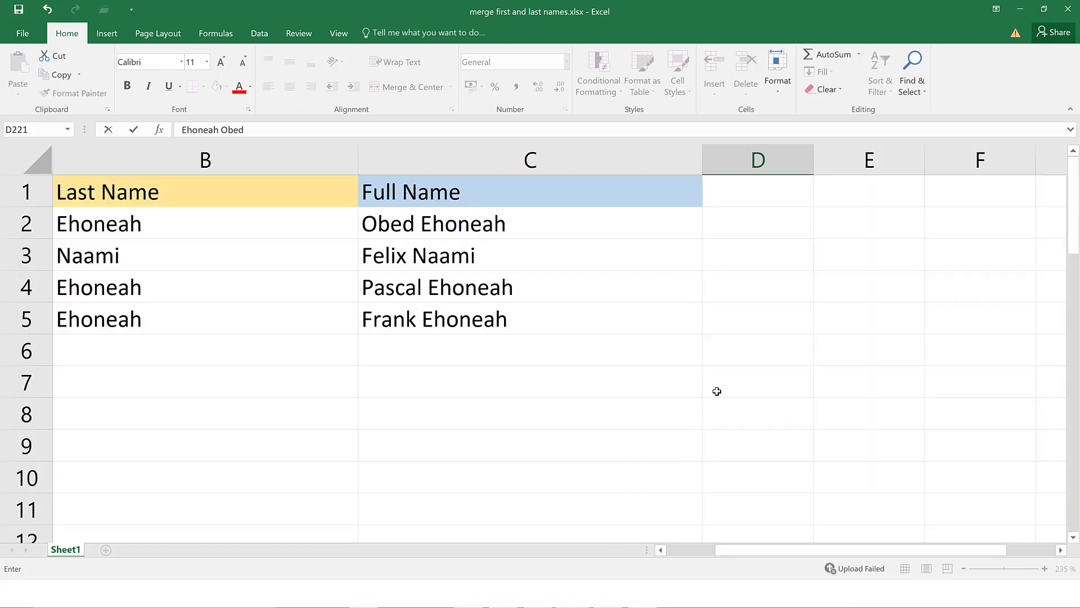
pyautogui.click(452, 387)
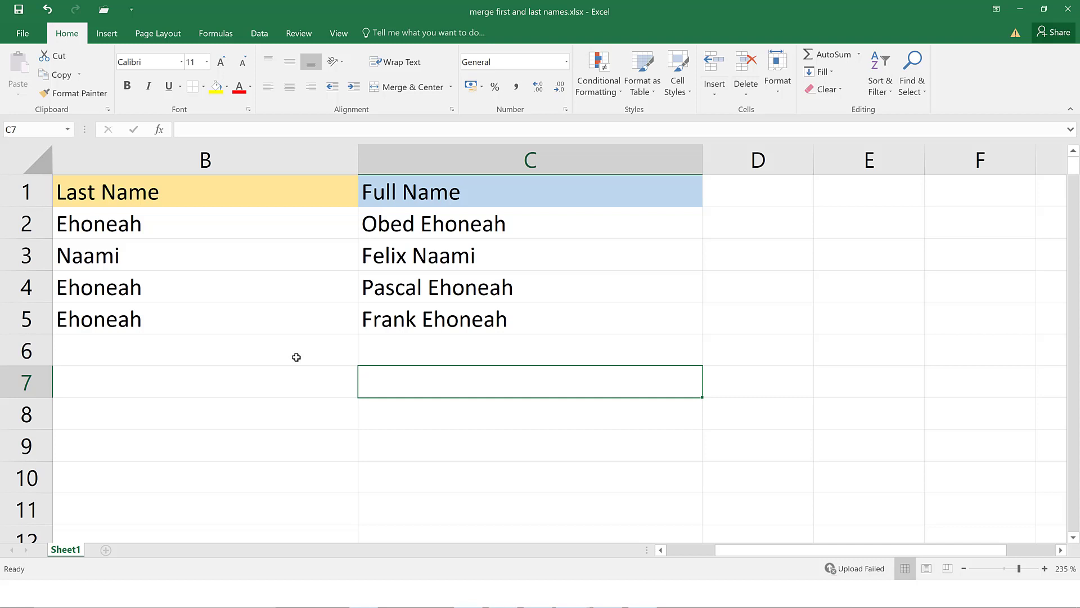
# Use Go To (F5) with reference d221 to jump back to the new entry
pyautogui.press('F5')
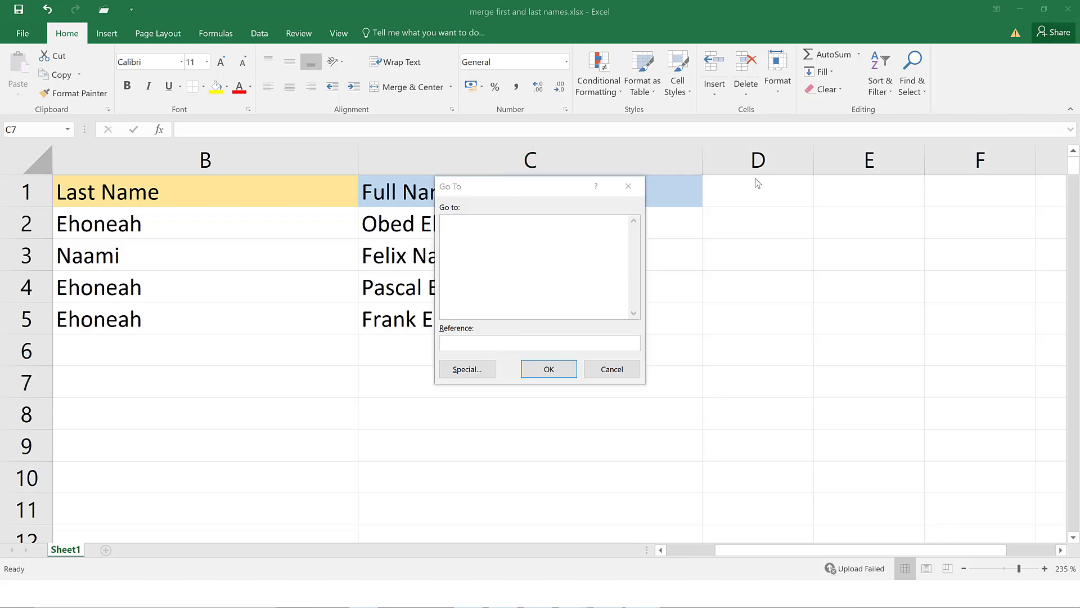
pyautogui.click(527, 190)
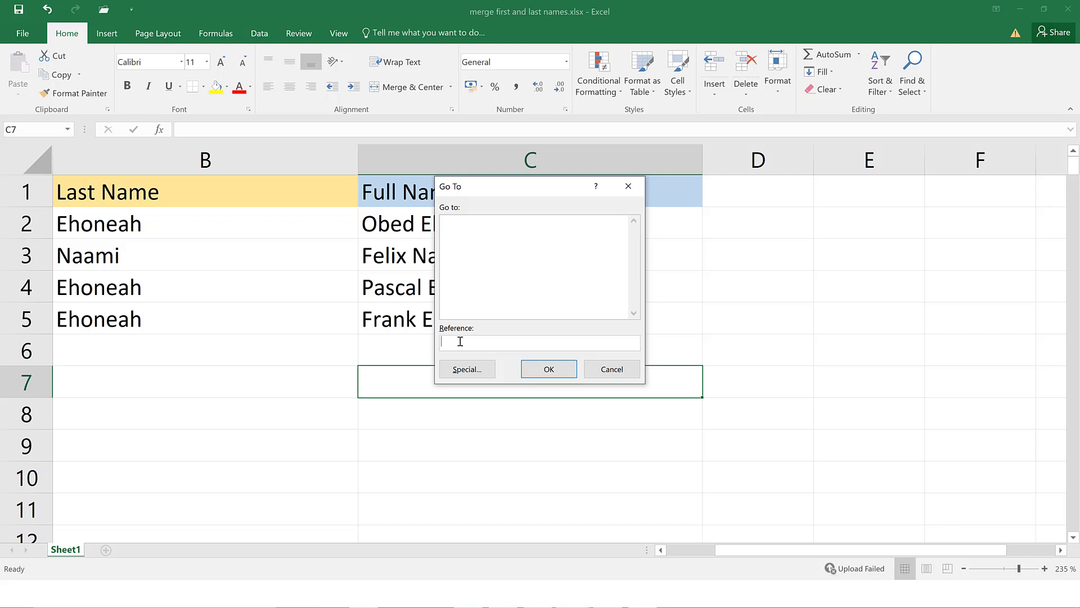
pyautogui.write('d221')
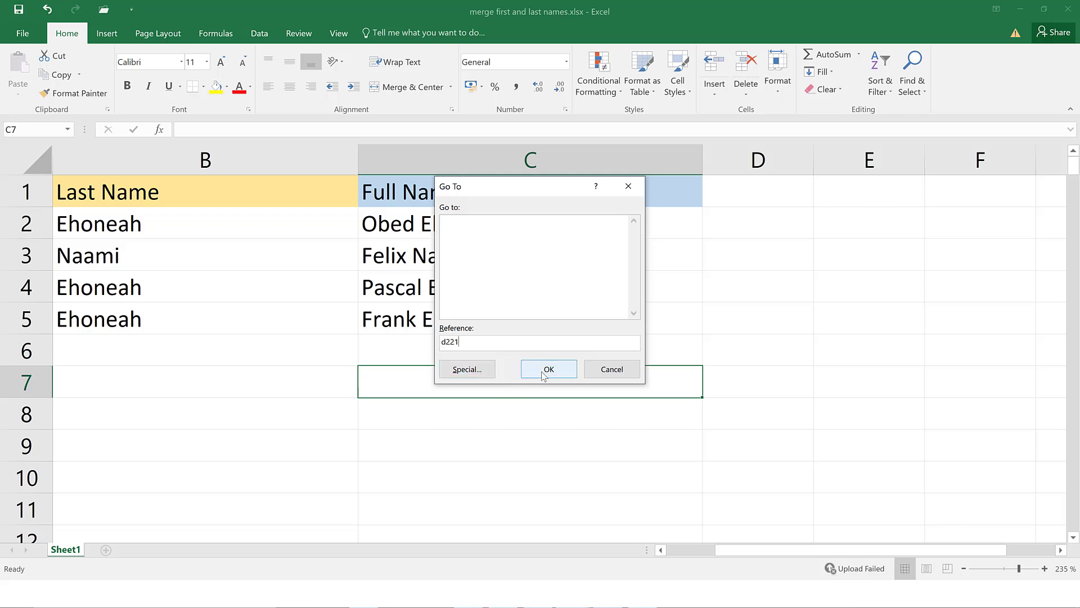
pyautogui.click(544, 370)
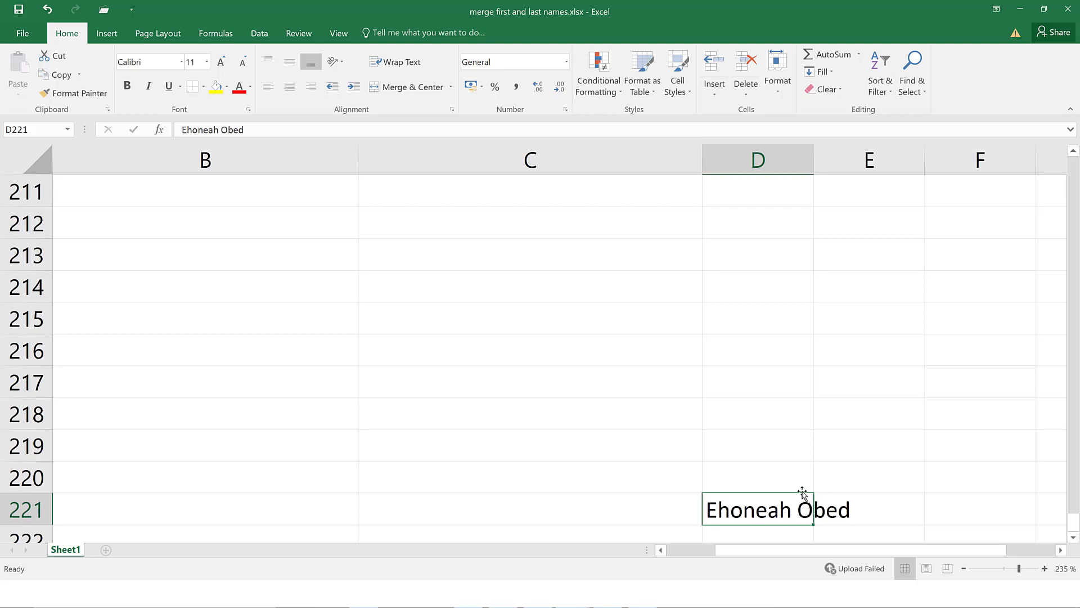
pyautogui.scroll(4, 725, 429)
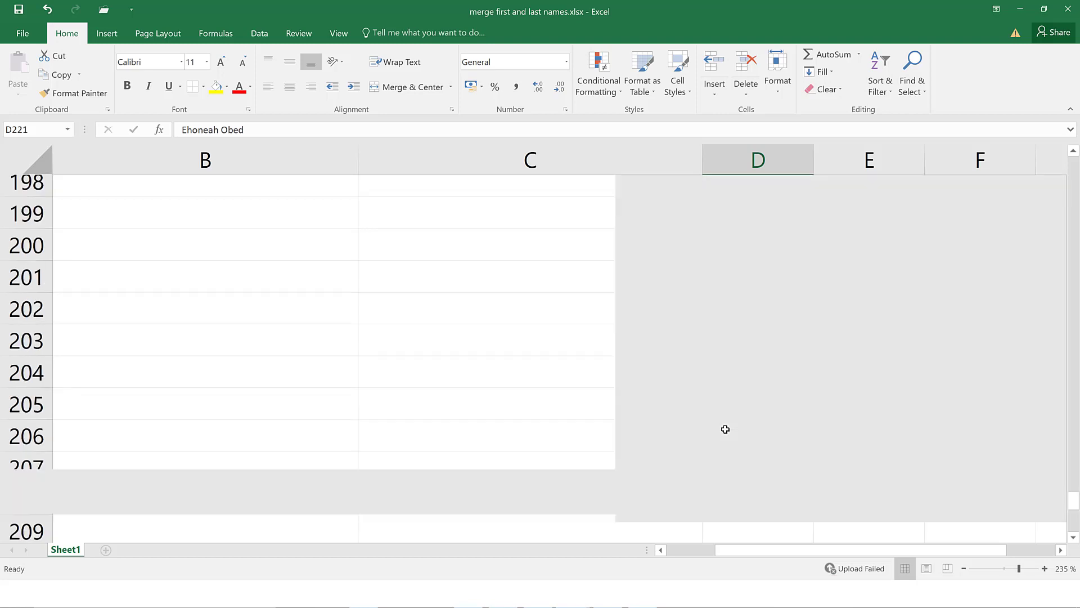
pyautogui.scroll(20, 725, 429)
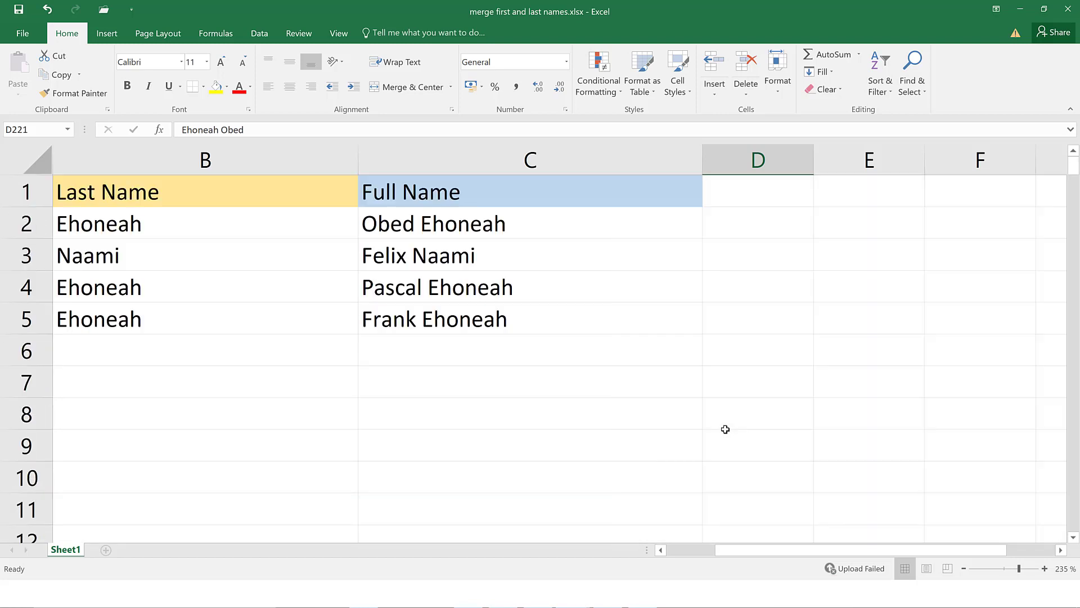